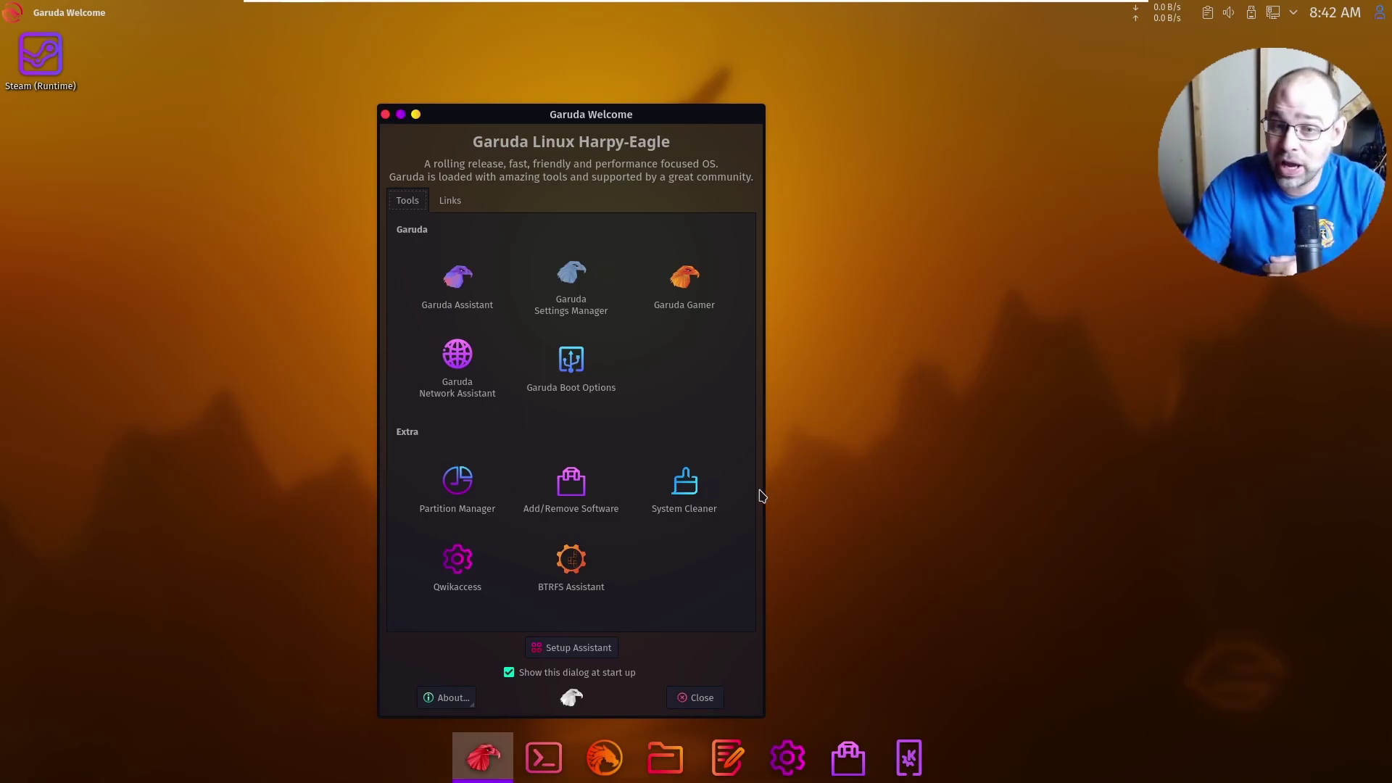
- Widen the Garuda Welcome window and minimize it to clear the desktop
left_click_drag(762, 484, 920, 461)
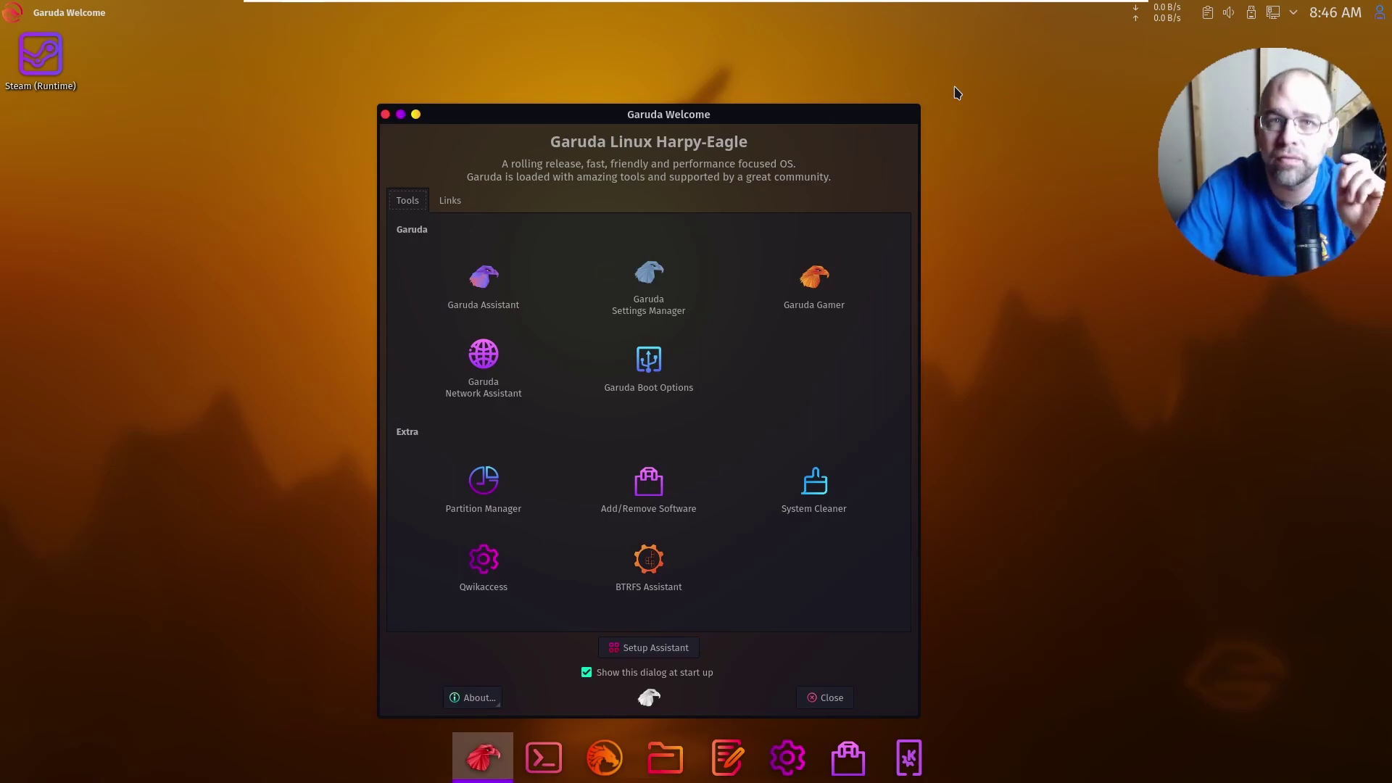
left_click(416, 114)
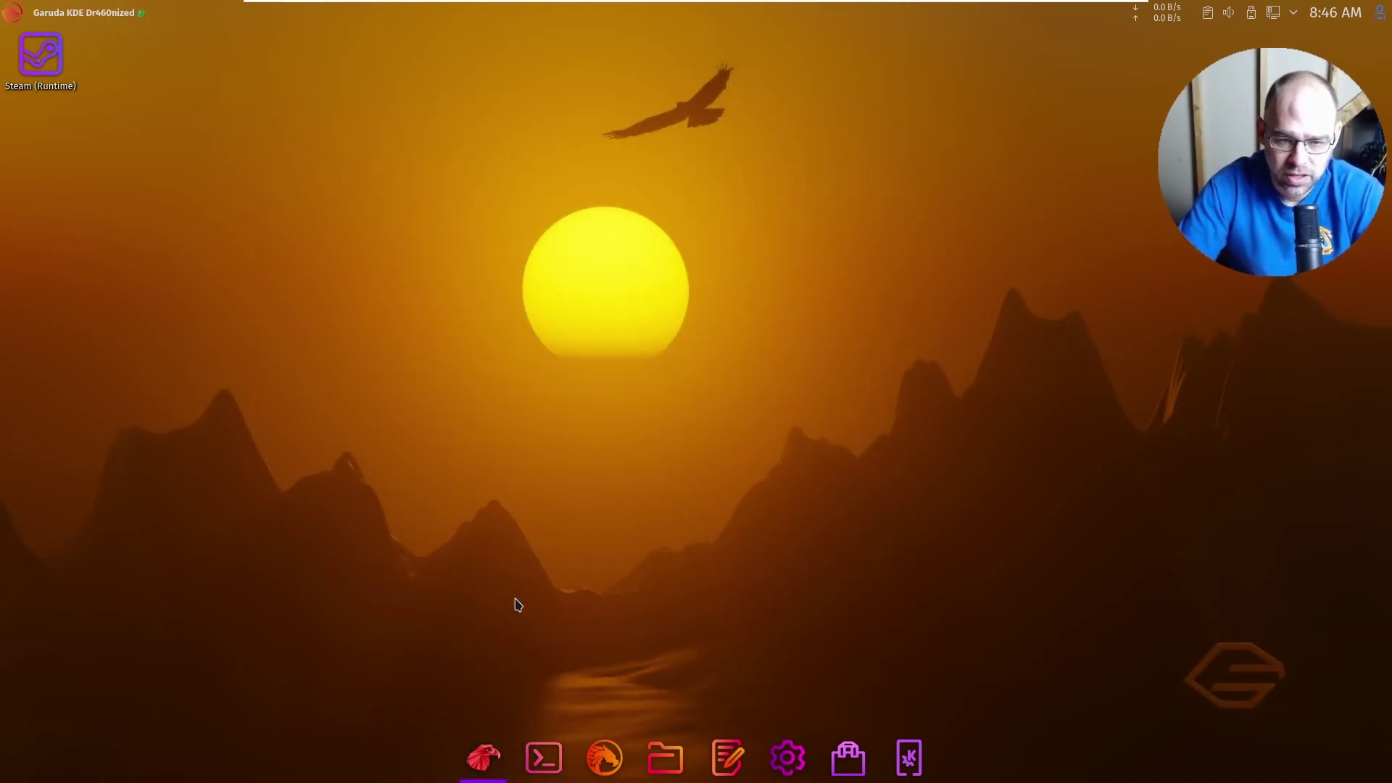
left_click(483, 758)
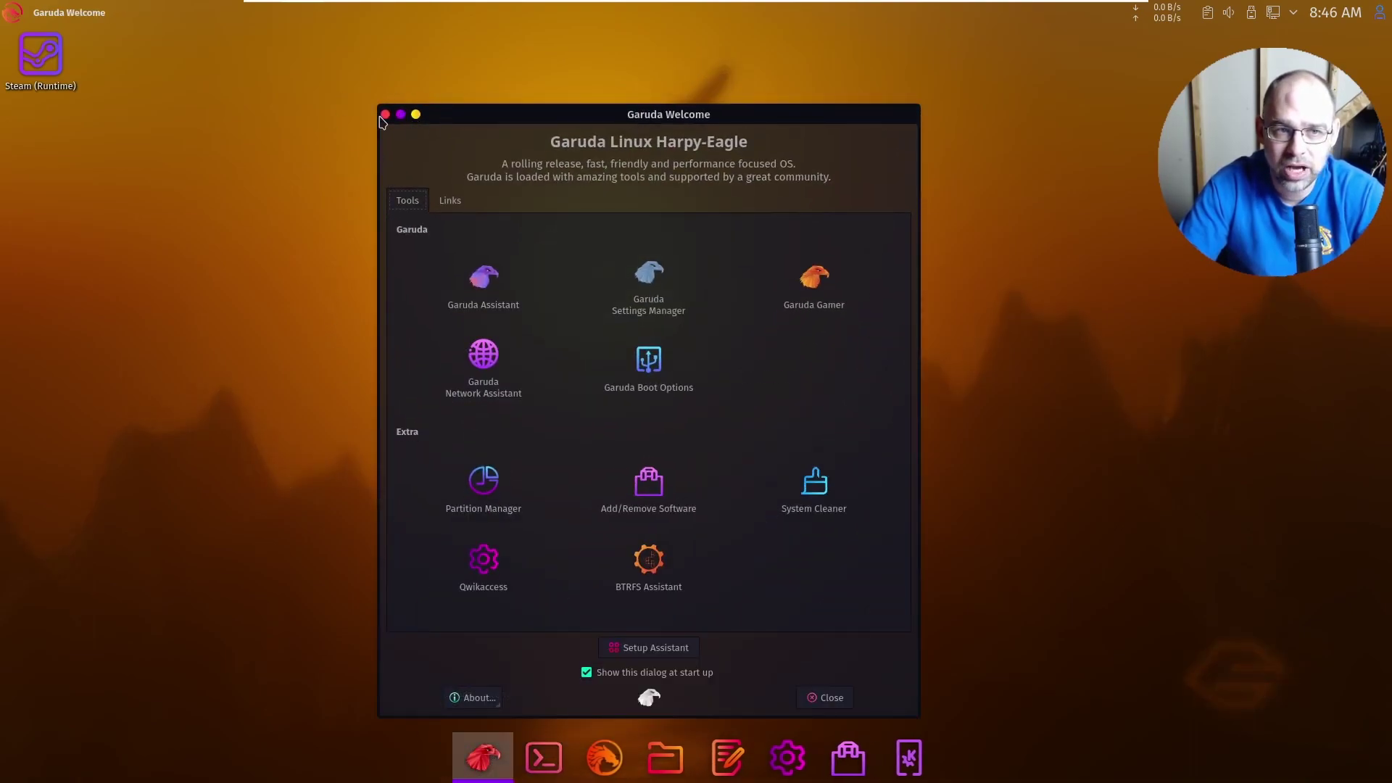
left_click(415, 115)
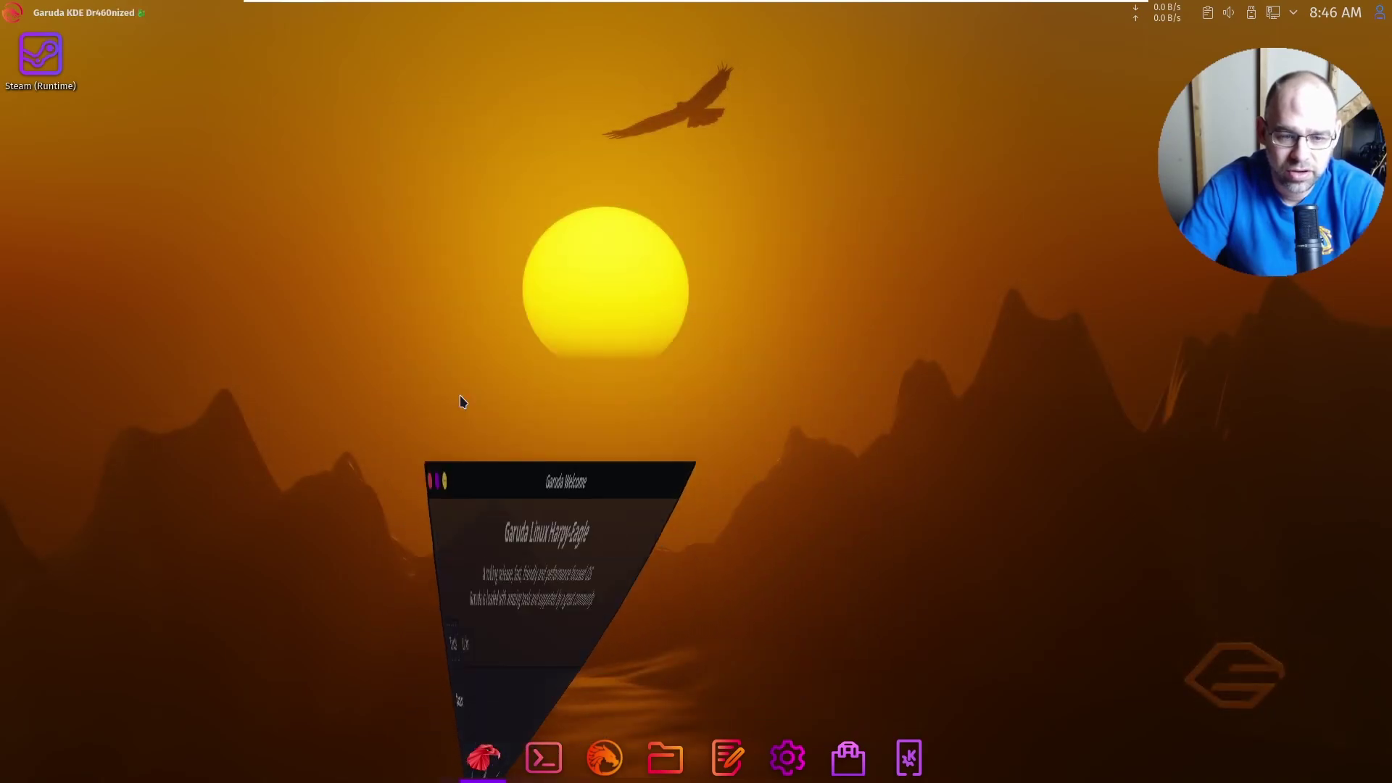
- View the Home folder in the Dolphin file manager, moved toward the middle of the desktop, and close it
left_click(661, 758)
left_click_drag(221, 37, 648, 107)
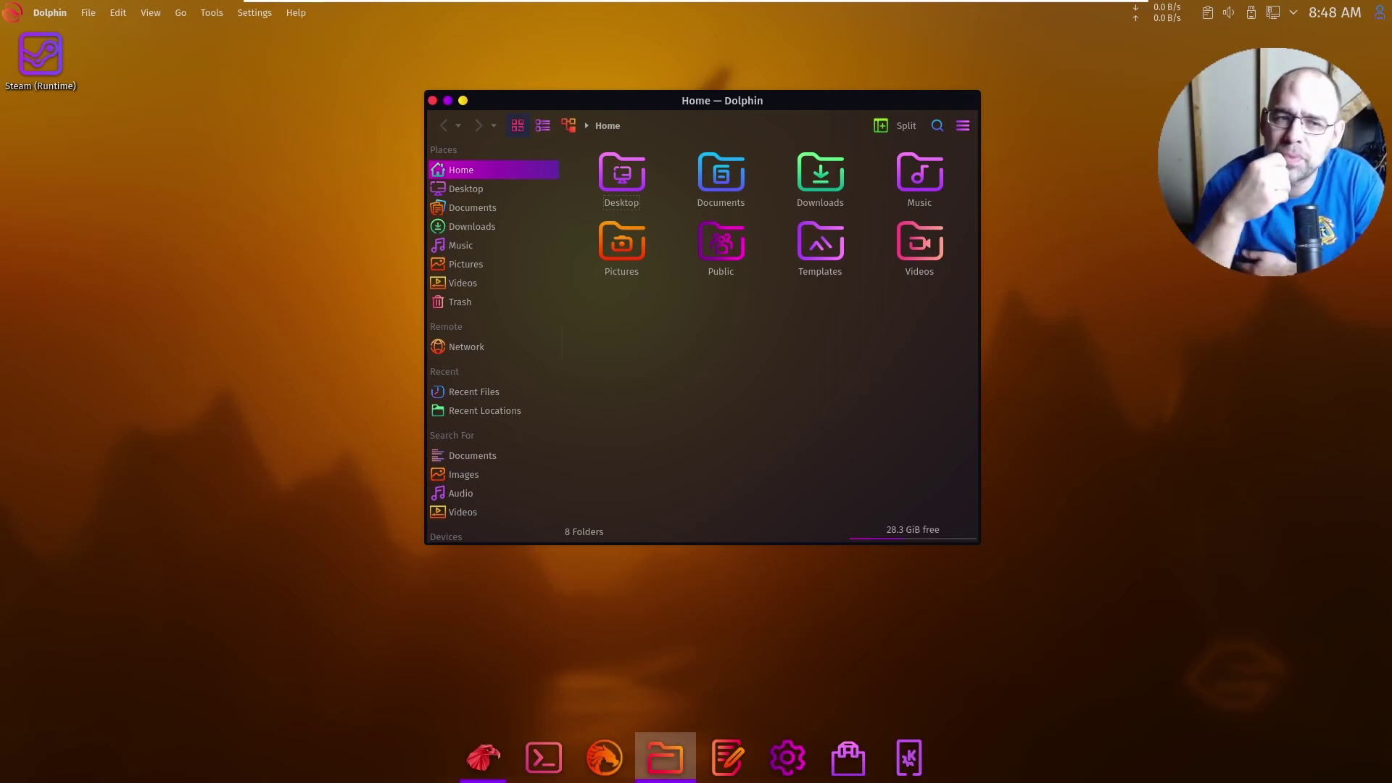
left_click(433, 101)
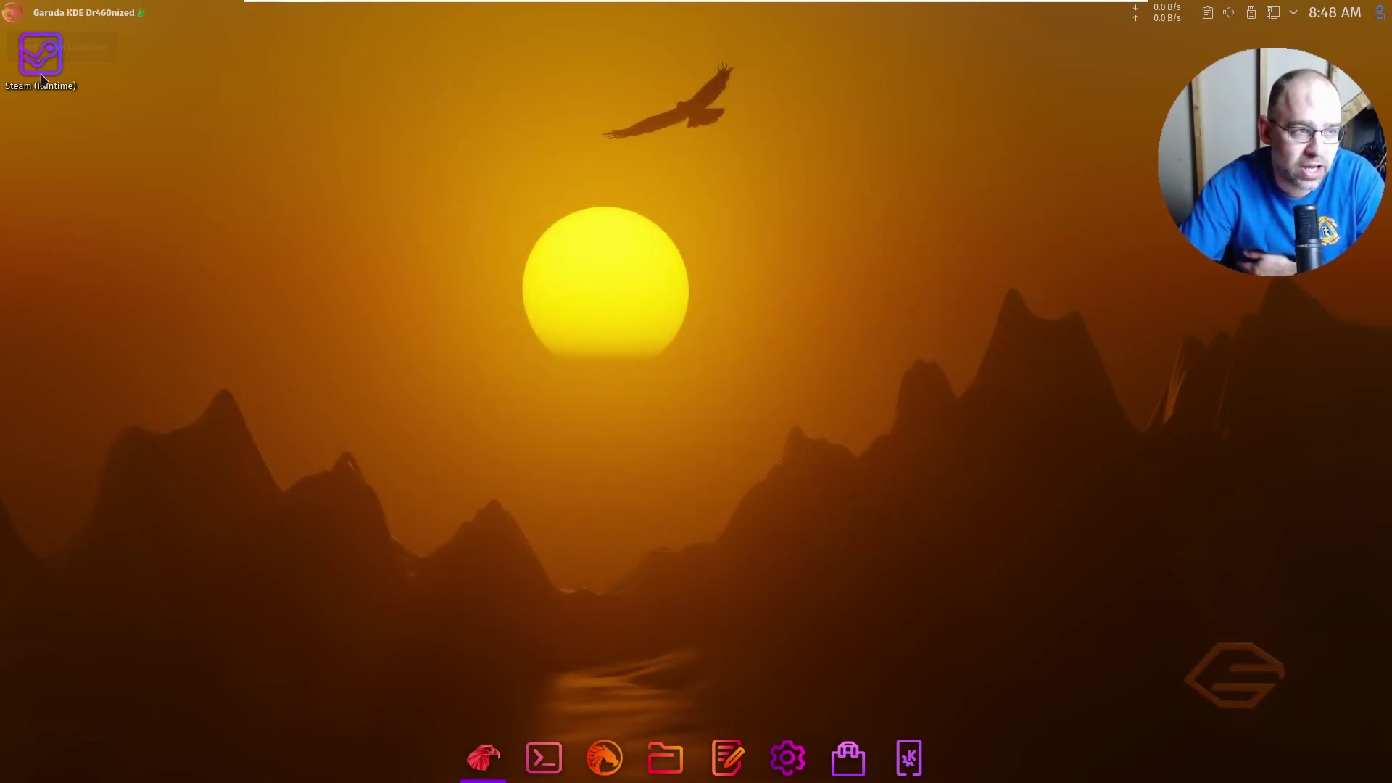
- Open Garuda Gamer from the restored Garuda Welcome window and examine its launchers, including the EmulationStation description
left_click(496, 754)
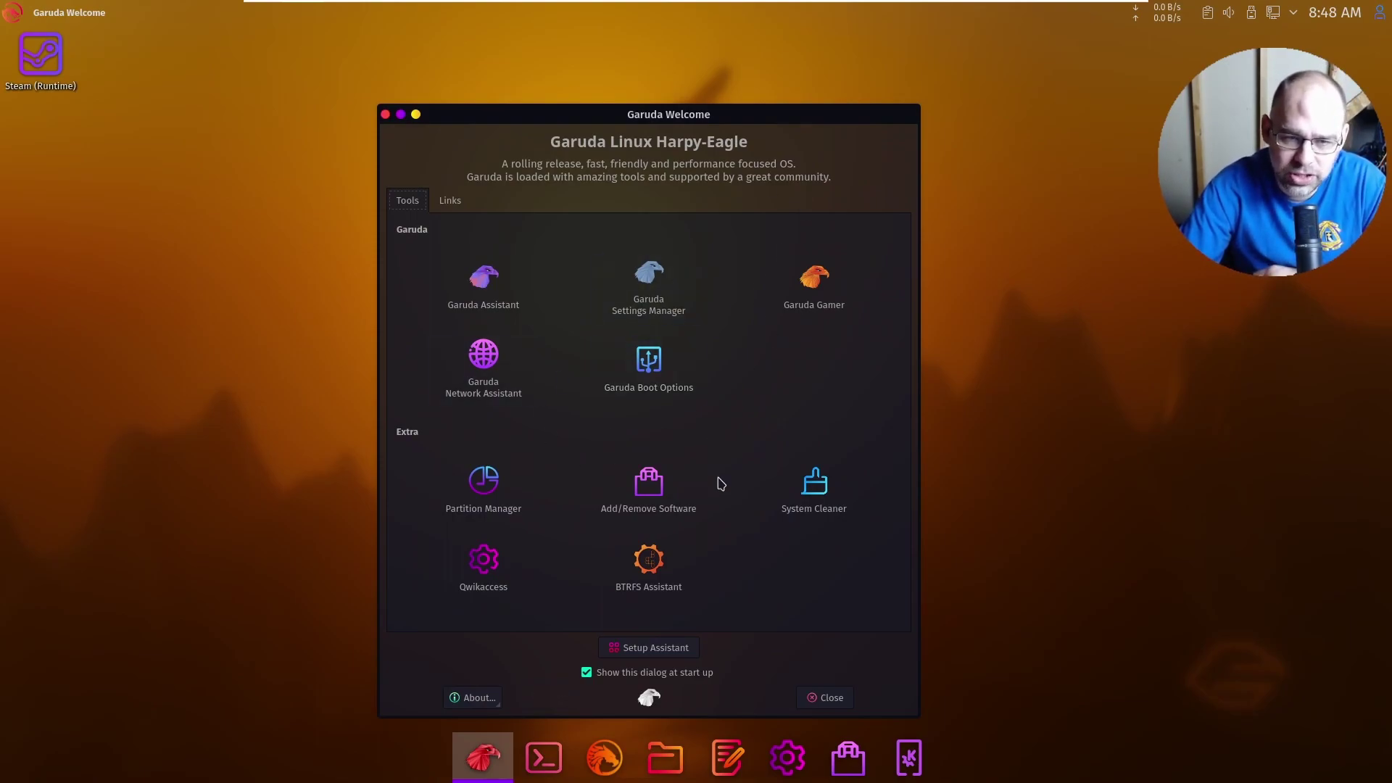
left_click(813, 283)
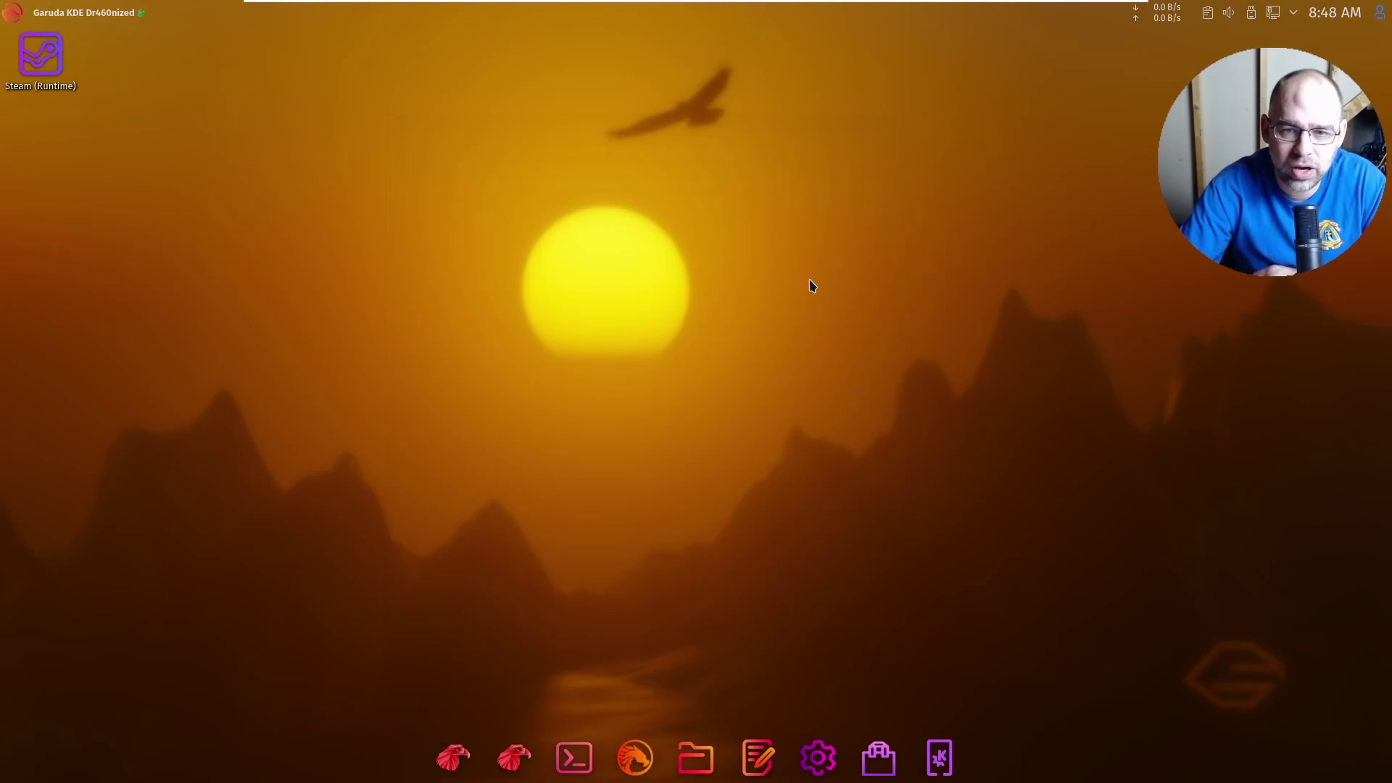
left_click_drag(340, 37, 710, 135)
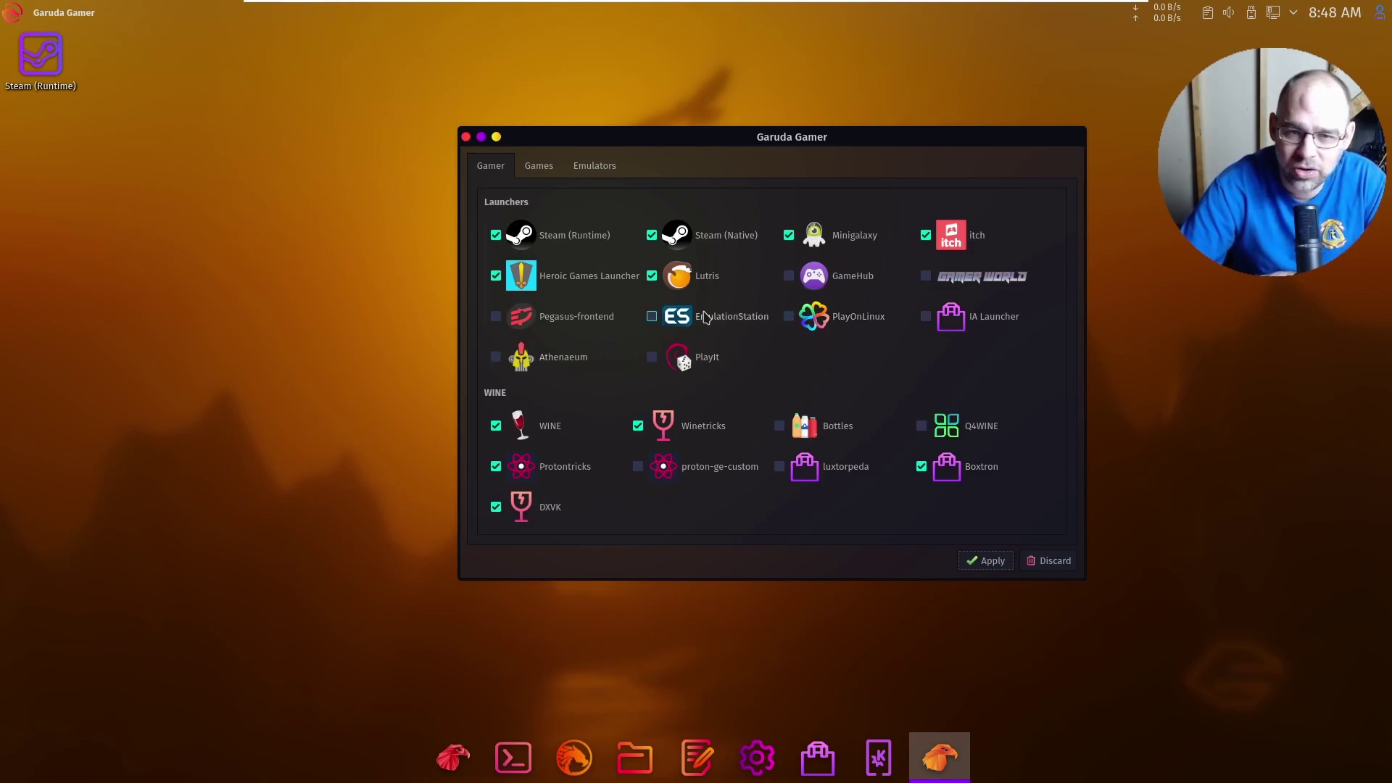
mouse_move(746, 319)
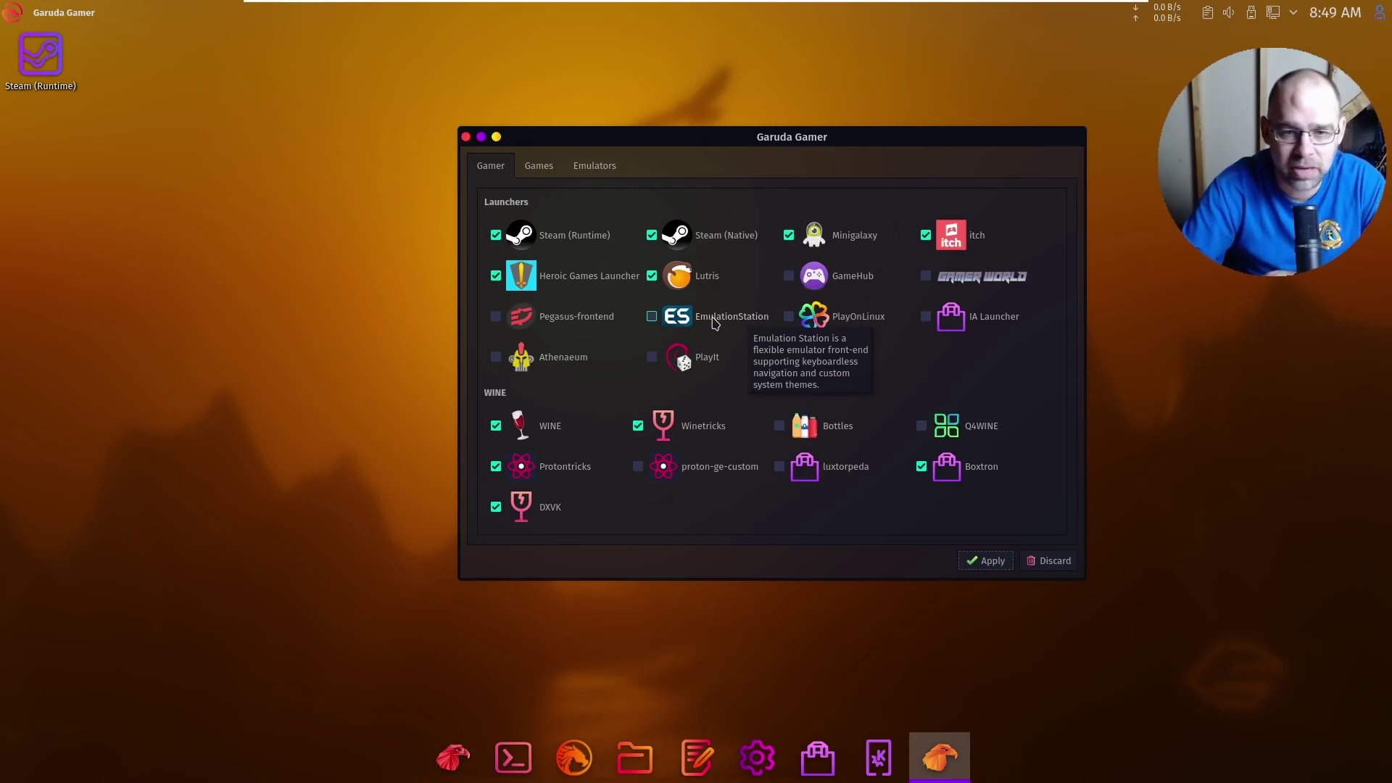
- Look through the game categories offered in Garuda Gamer, from action and arcade to simulation
left_click(539, 166)
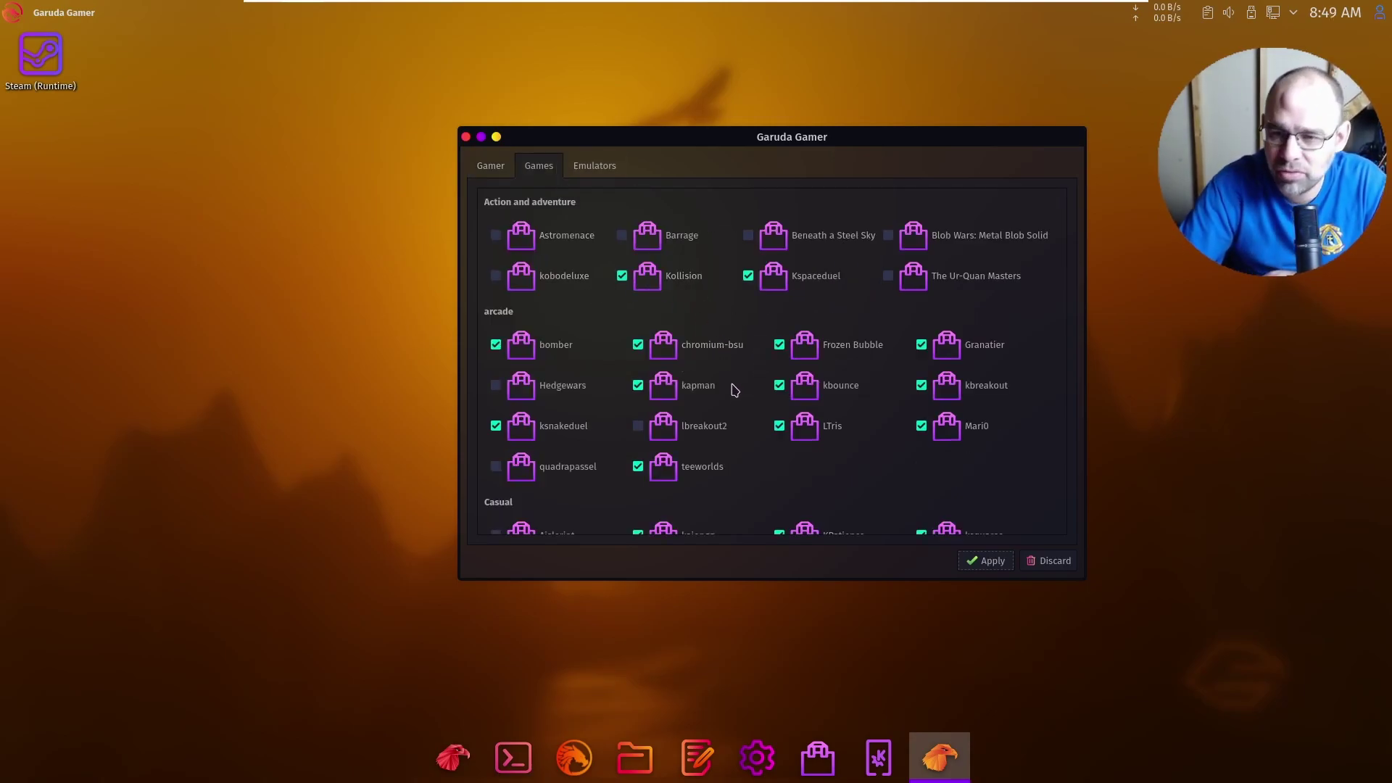
scroll(728, 403, "down", 5)
scroll(728, 407, "down", 10)
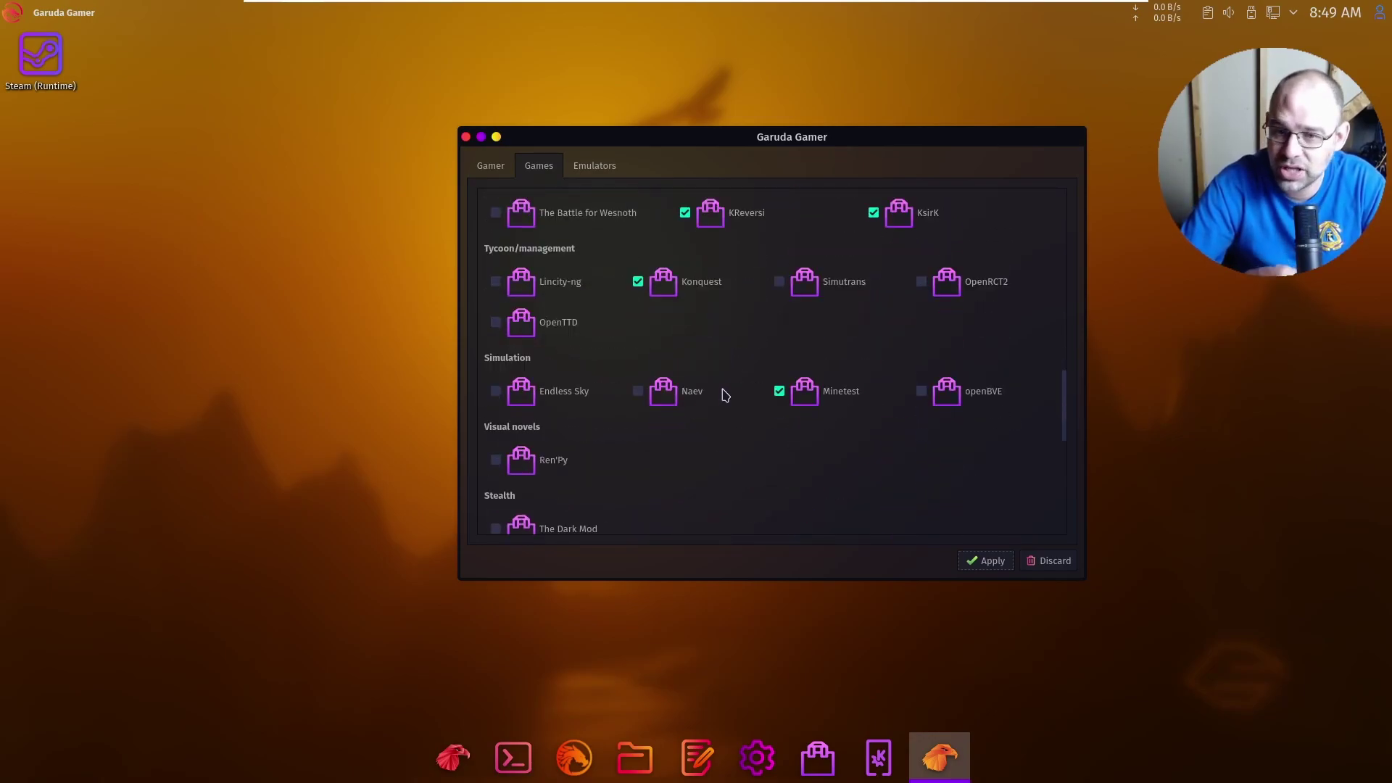
mouse_move(725, 404)
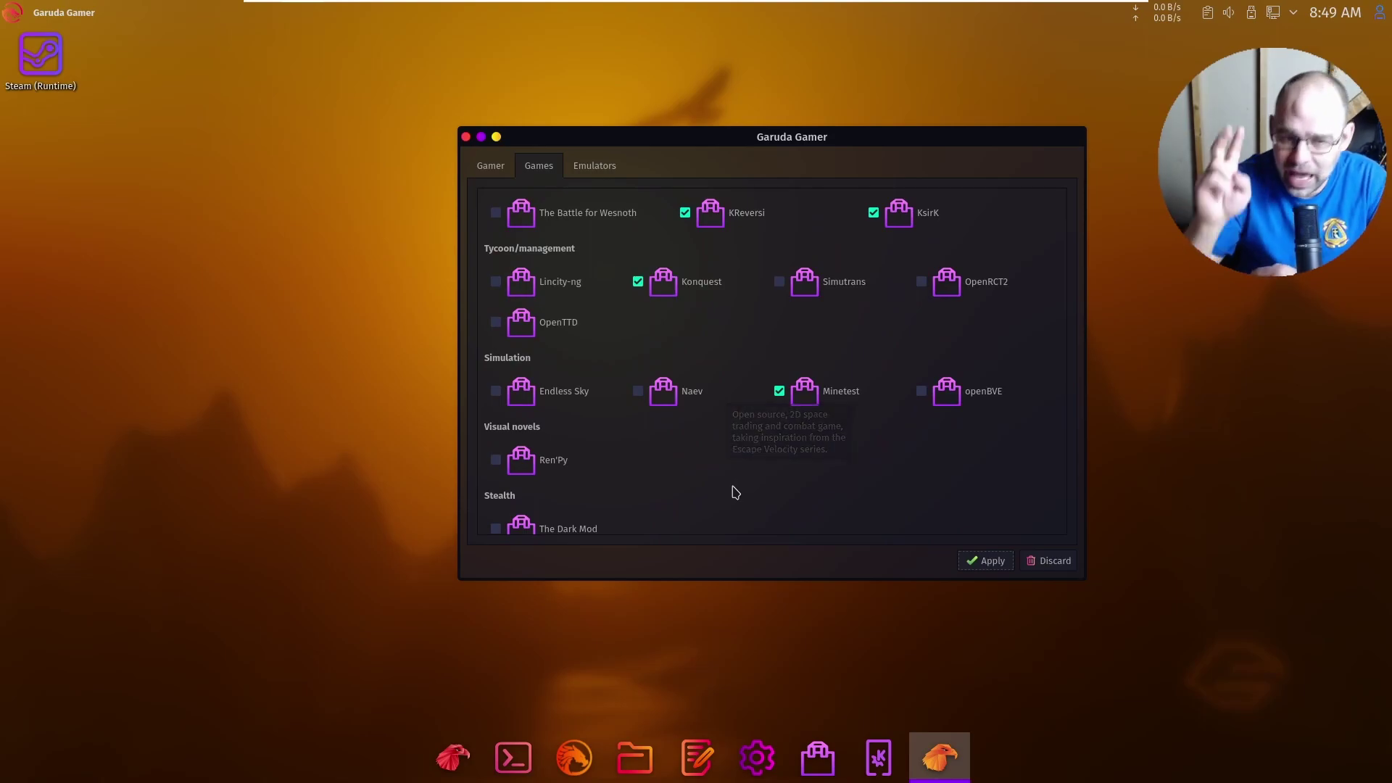
scroll(631, 348, "up", 8)
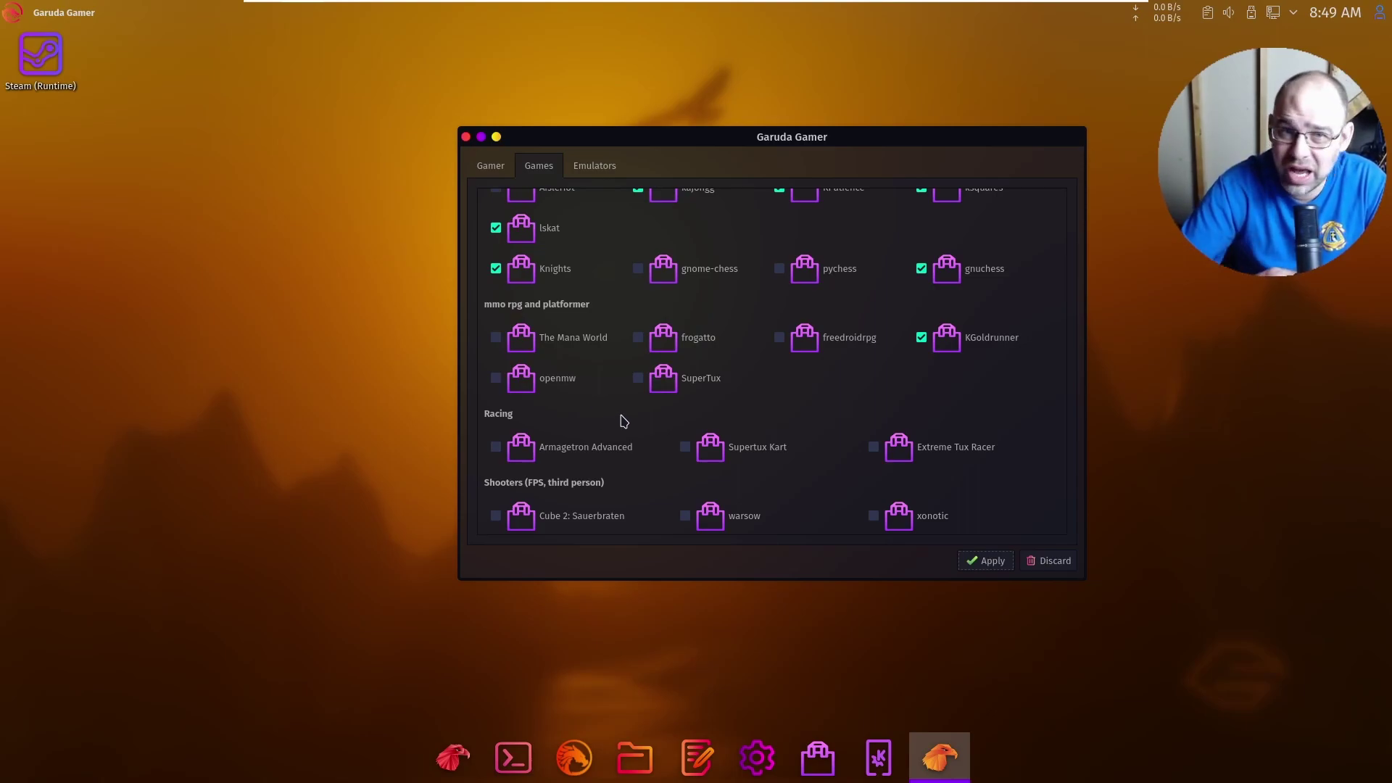
scroll(600, 355, "up", 6)
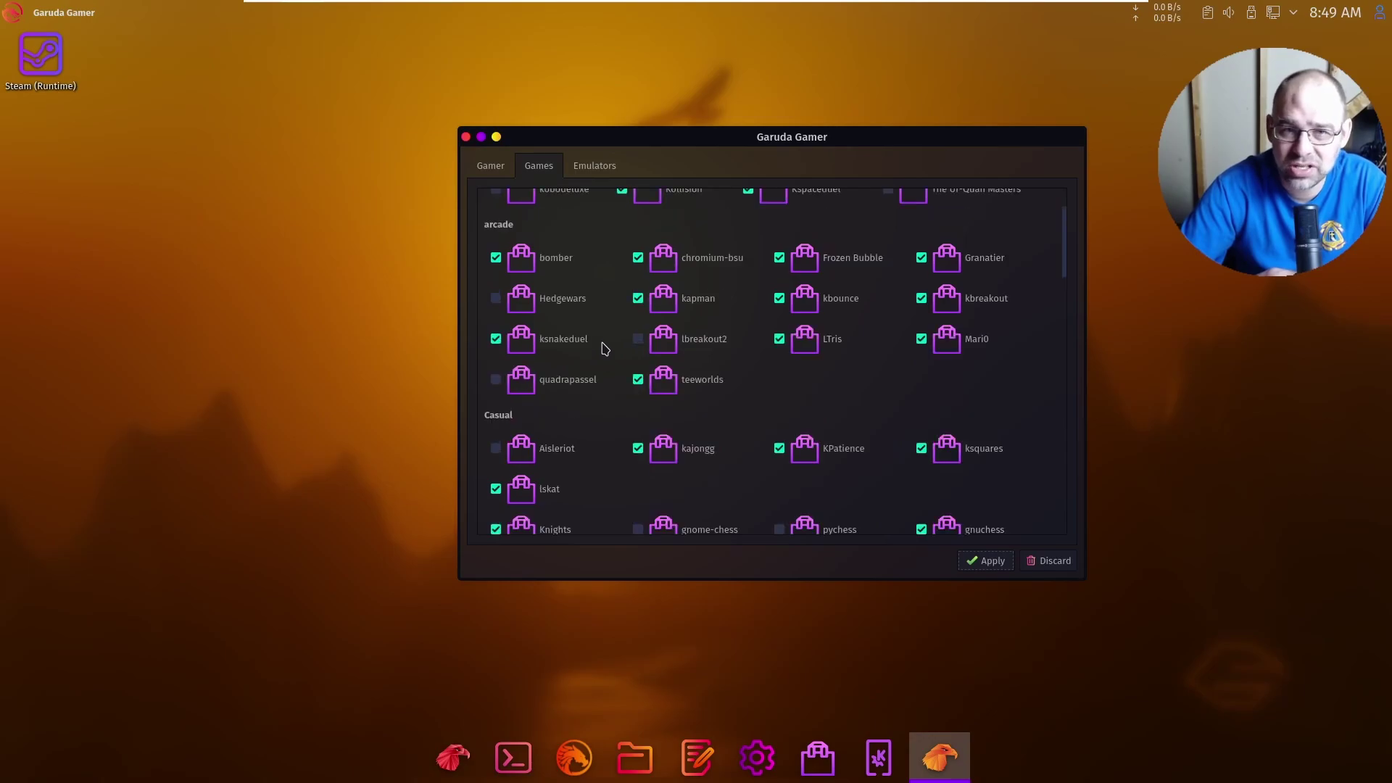
scroll(606, 347, "up", 1)
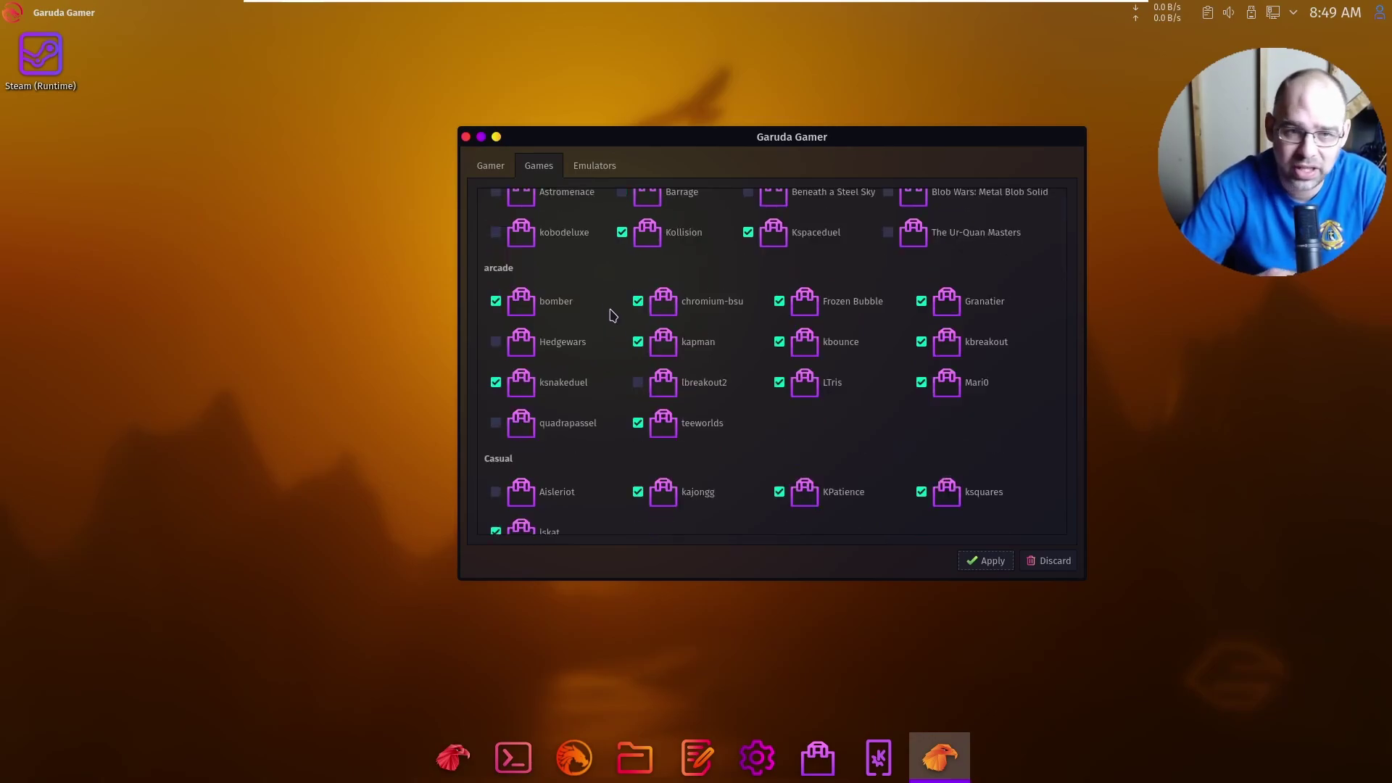
- Review the available emulators in Garuda Gamer, return to the launchers and close the program
left_click(596, 167)
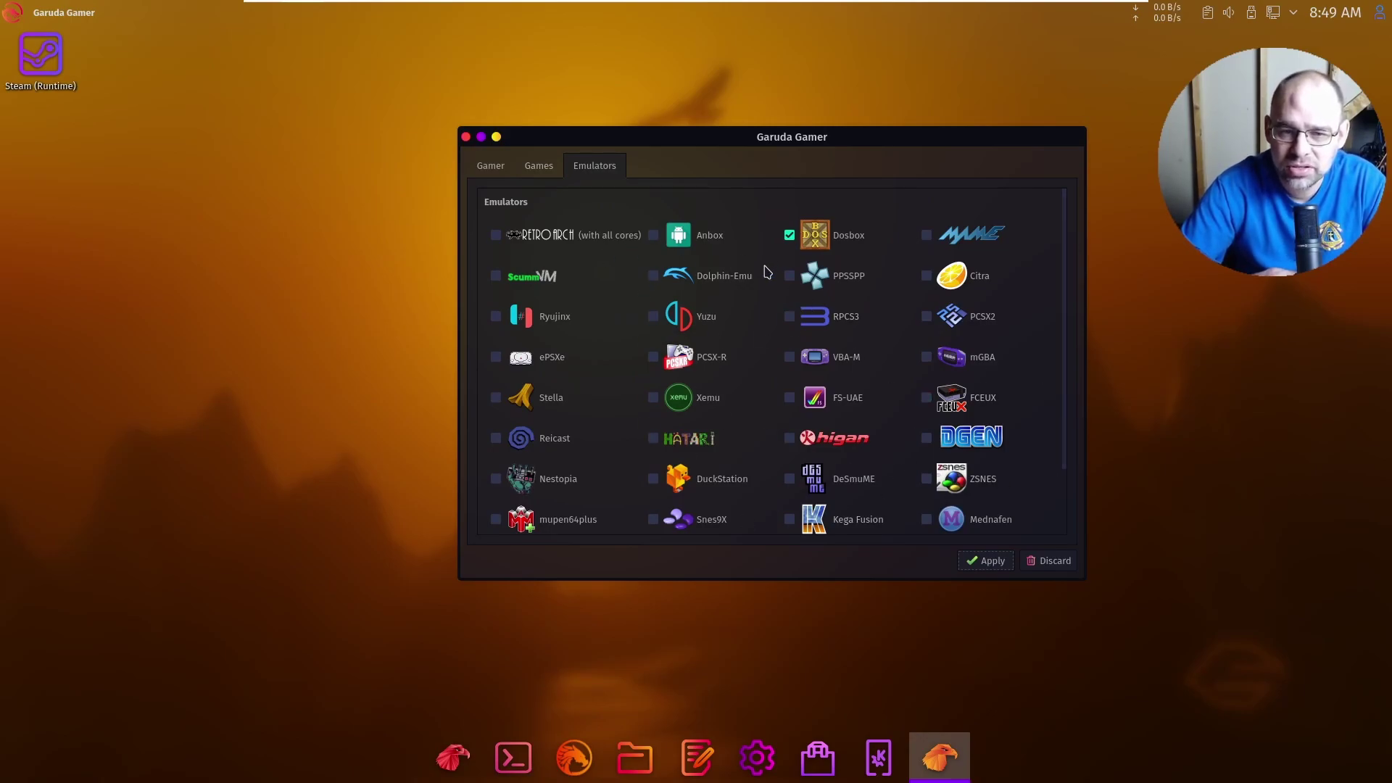
scroll(1039, 311, "down", 2)
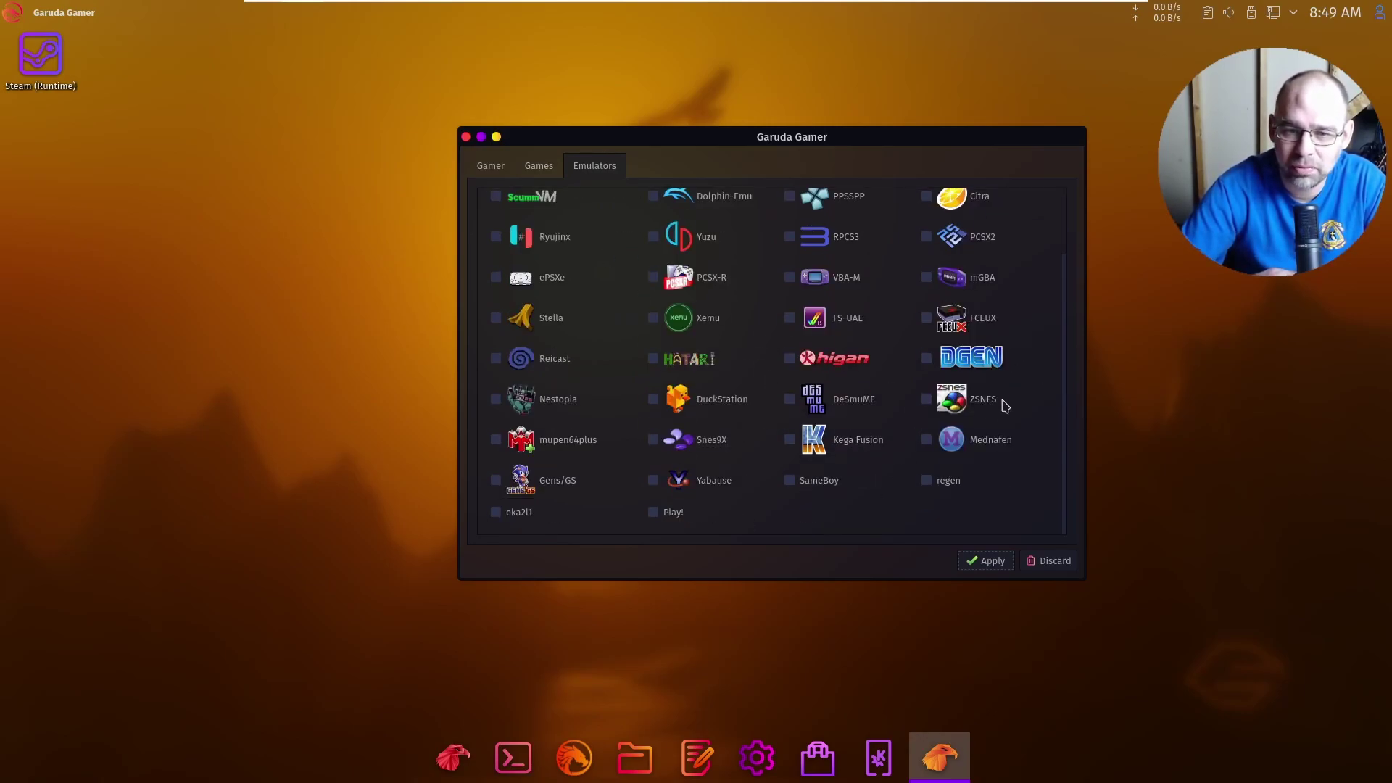
scroll(1005, 405, "up", 1)
left_click(492, 168)
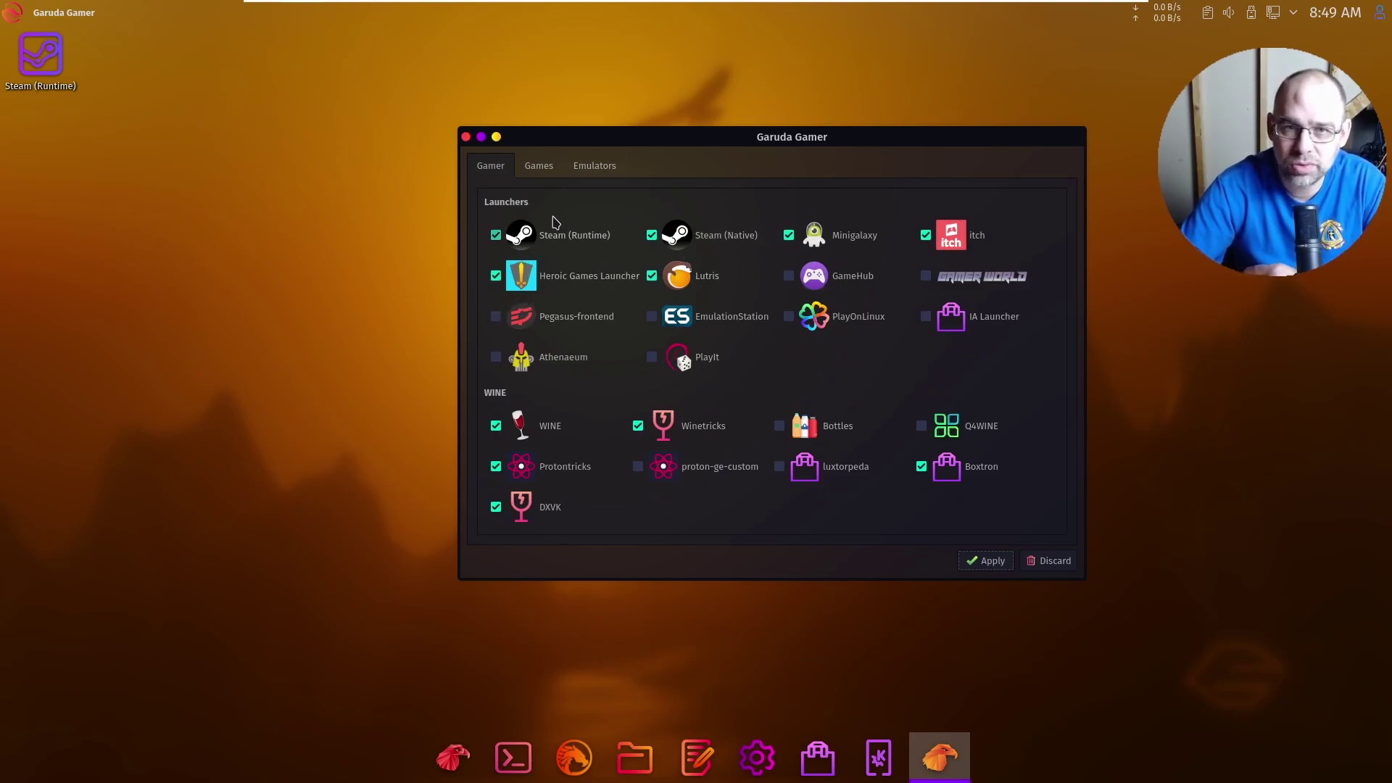
left_click(466, 137)
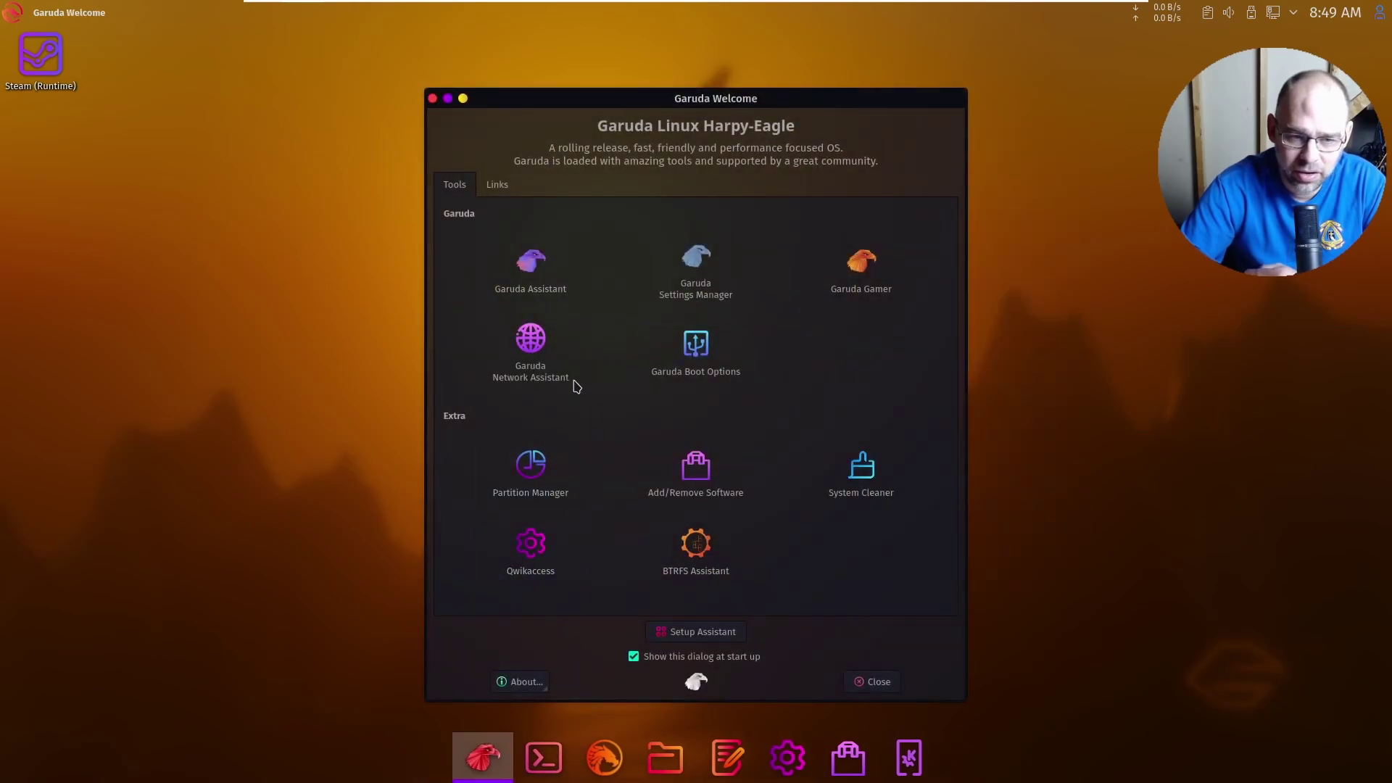
- Start the Setup Assistant, accept the recommended system update and authorize it with the sudo password
left_click(709, 637)
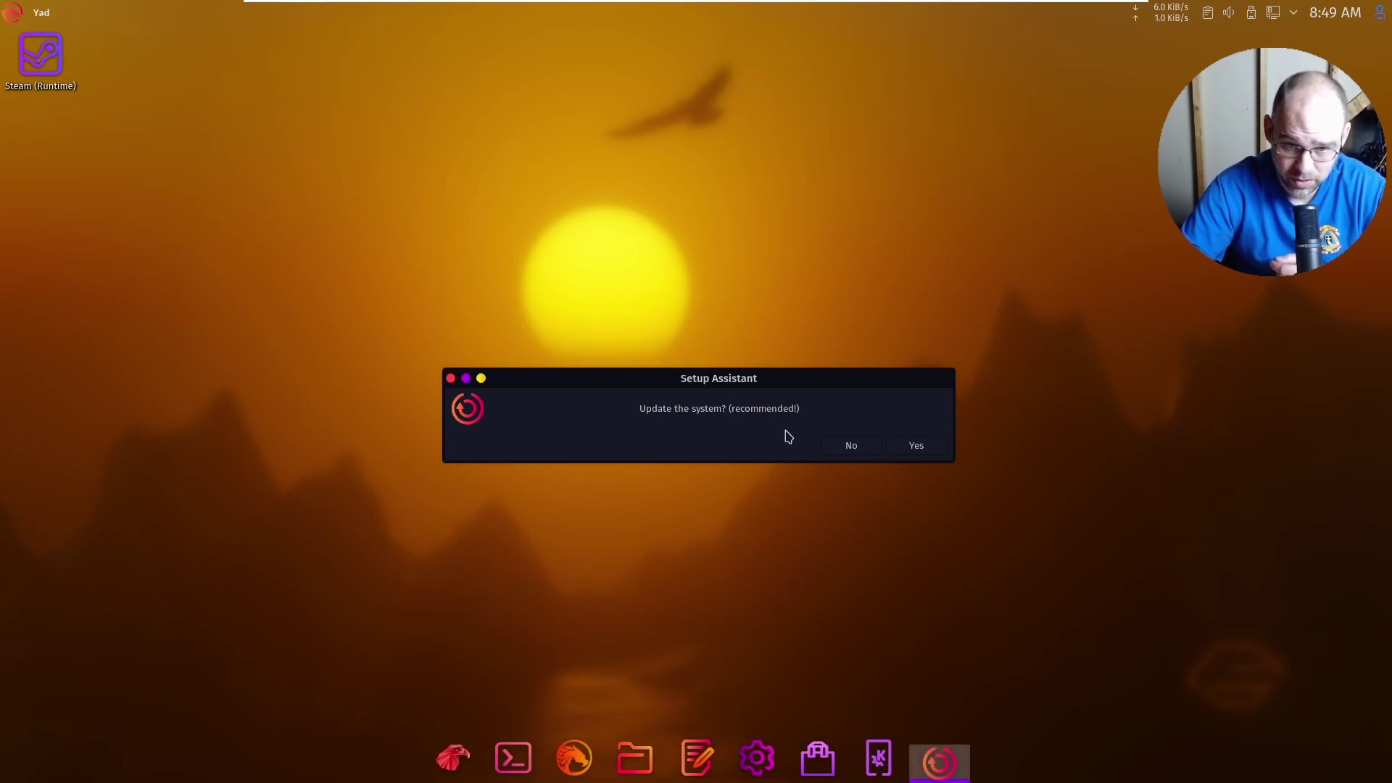
left_click(908, 447)
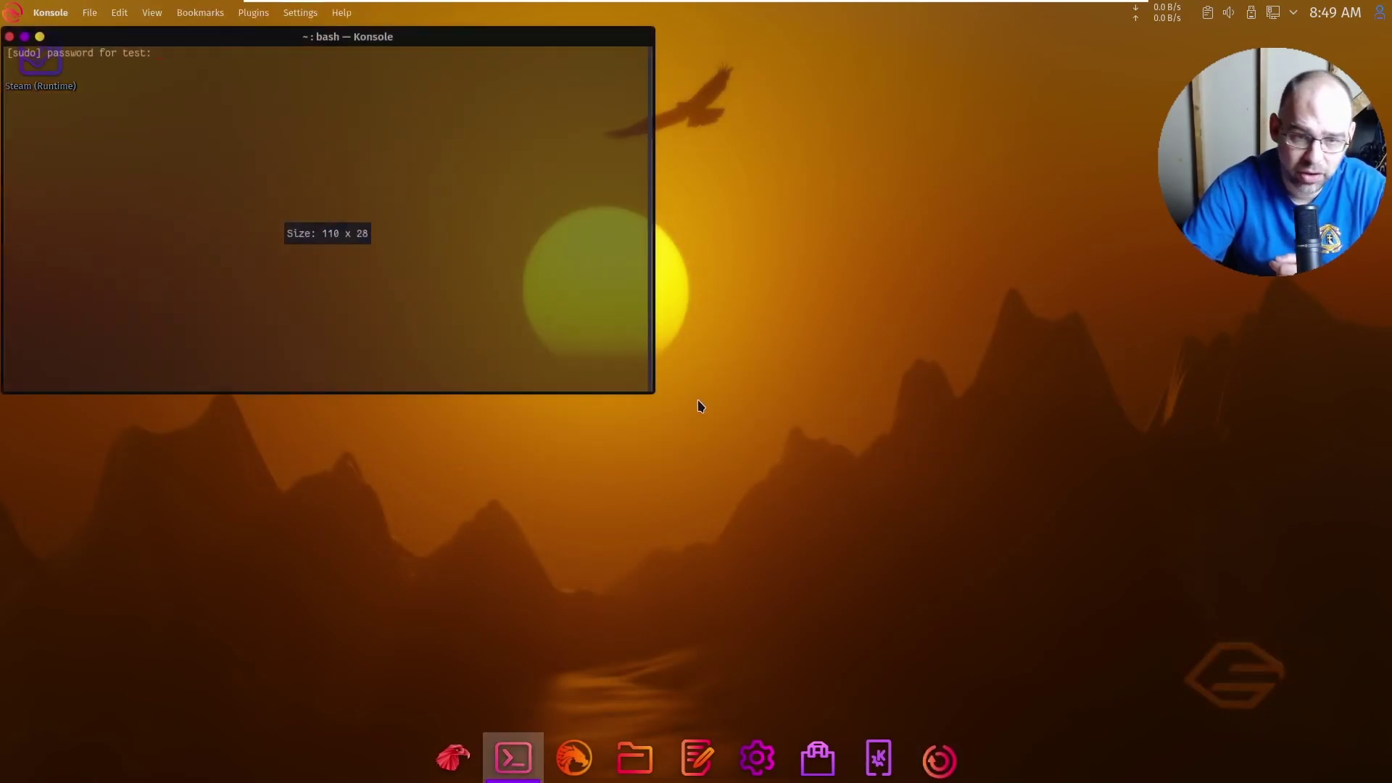
left_click_drag(218, 44, 571, 108)
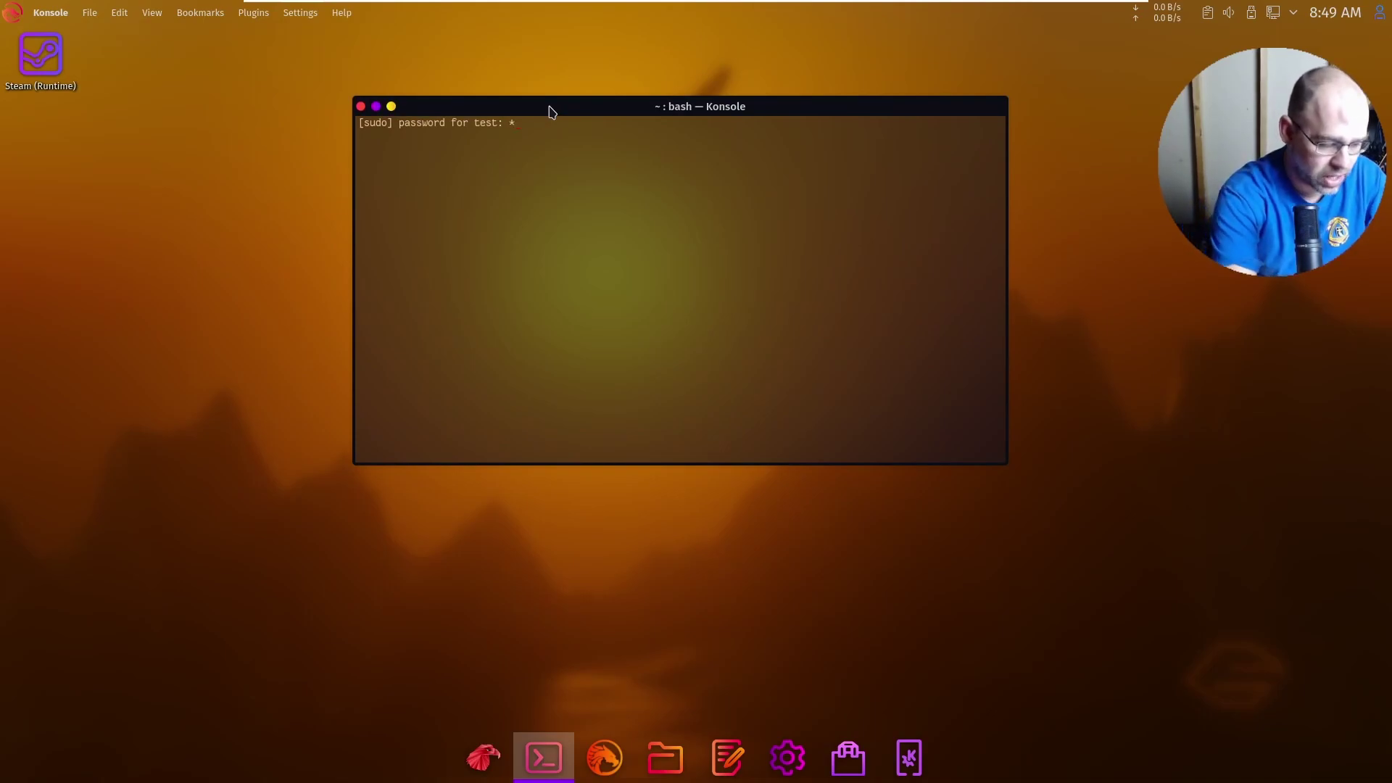
key("Return")
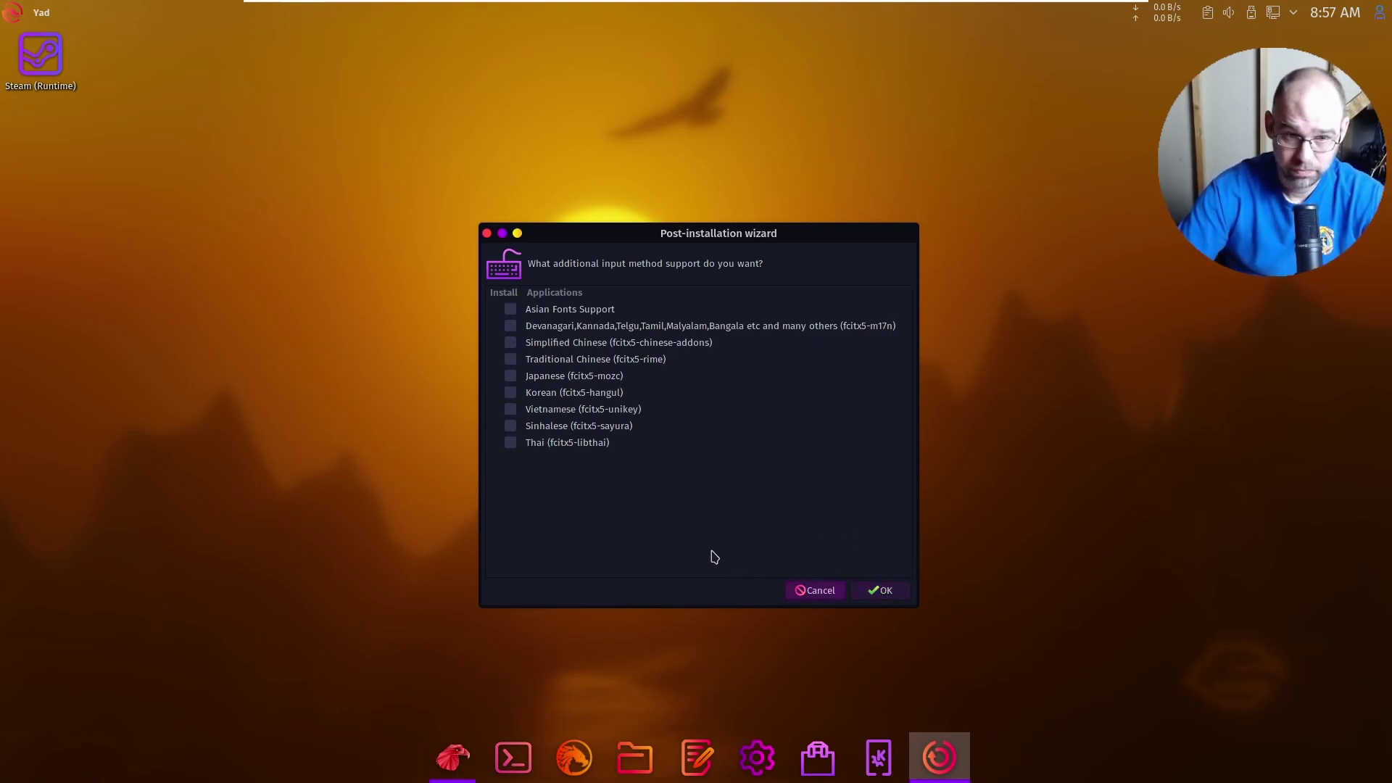
- Skip the additional input methods and select GNOME Firmware among the extra software centers
left_click(885, 591)
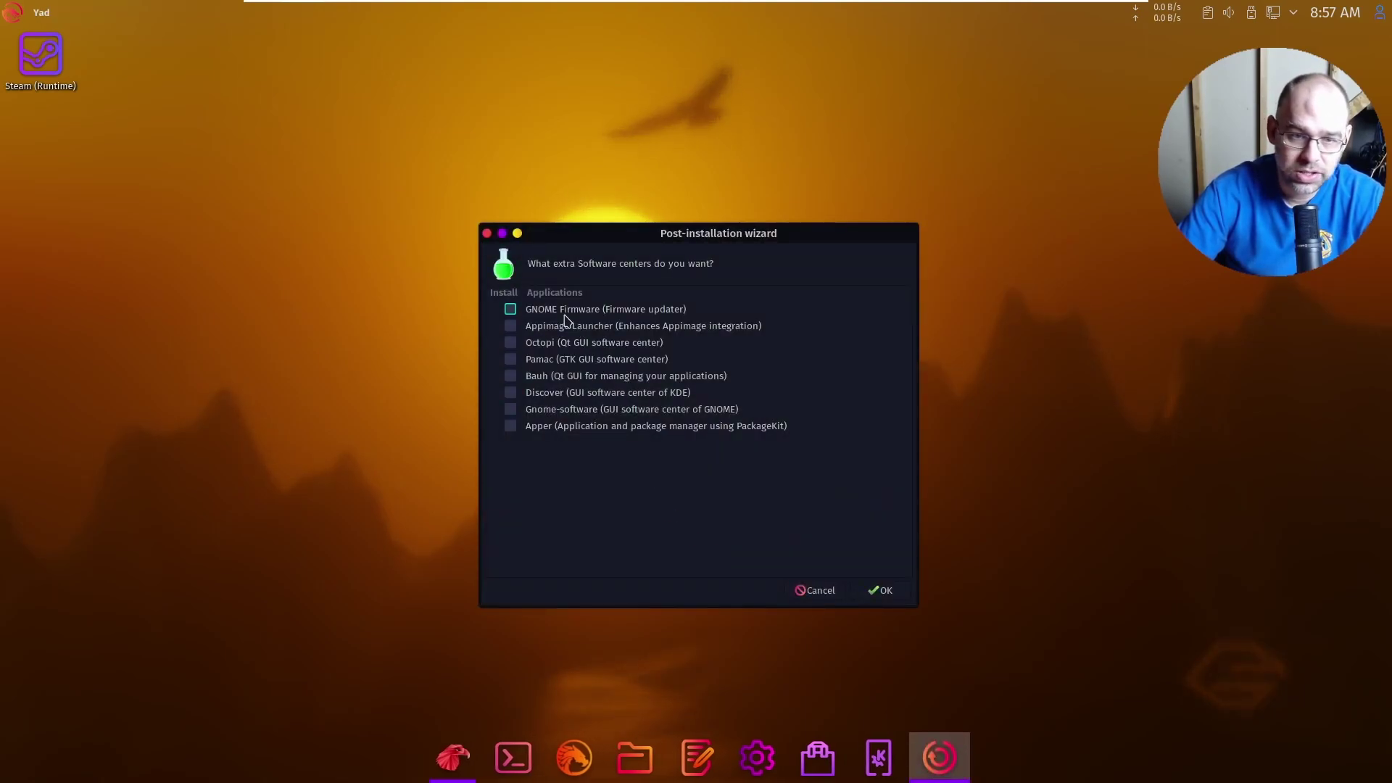
left_click(510, 309)
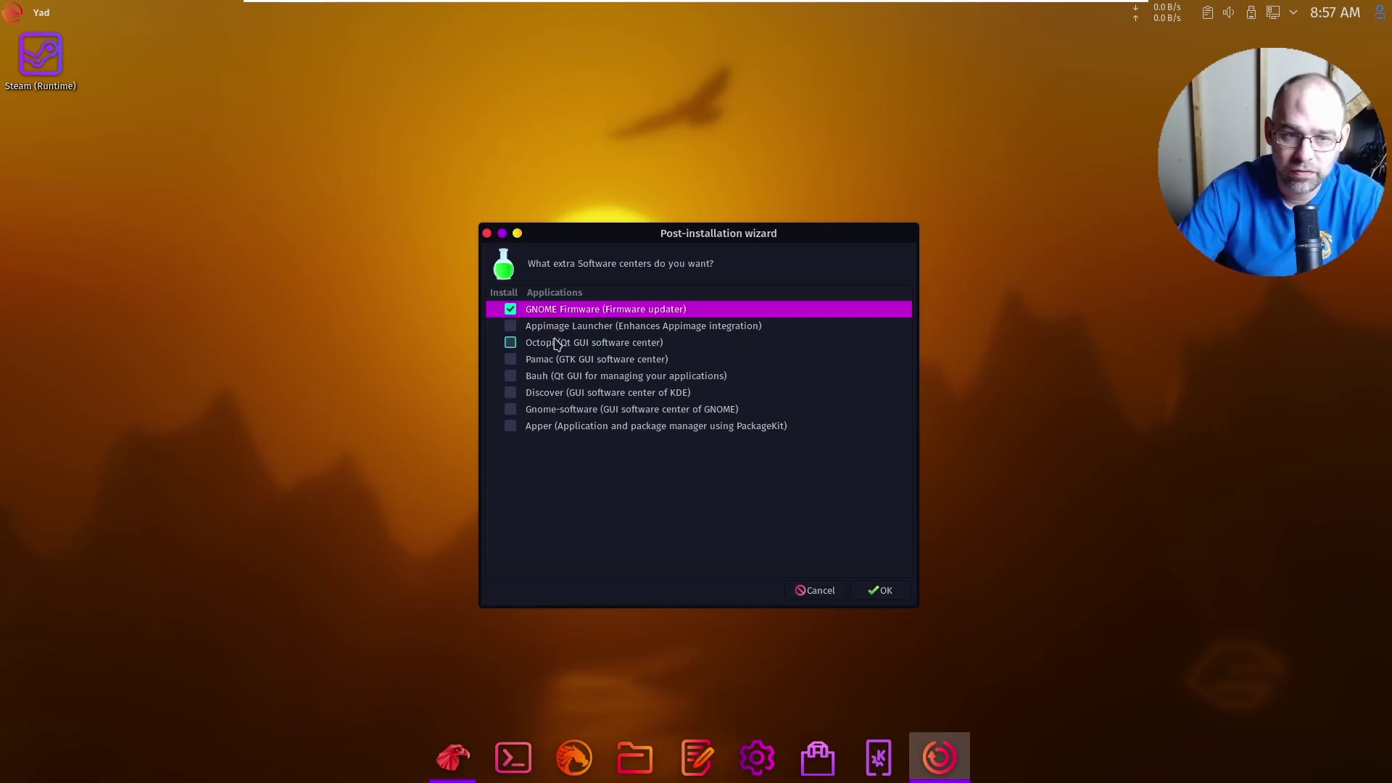
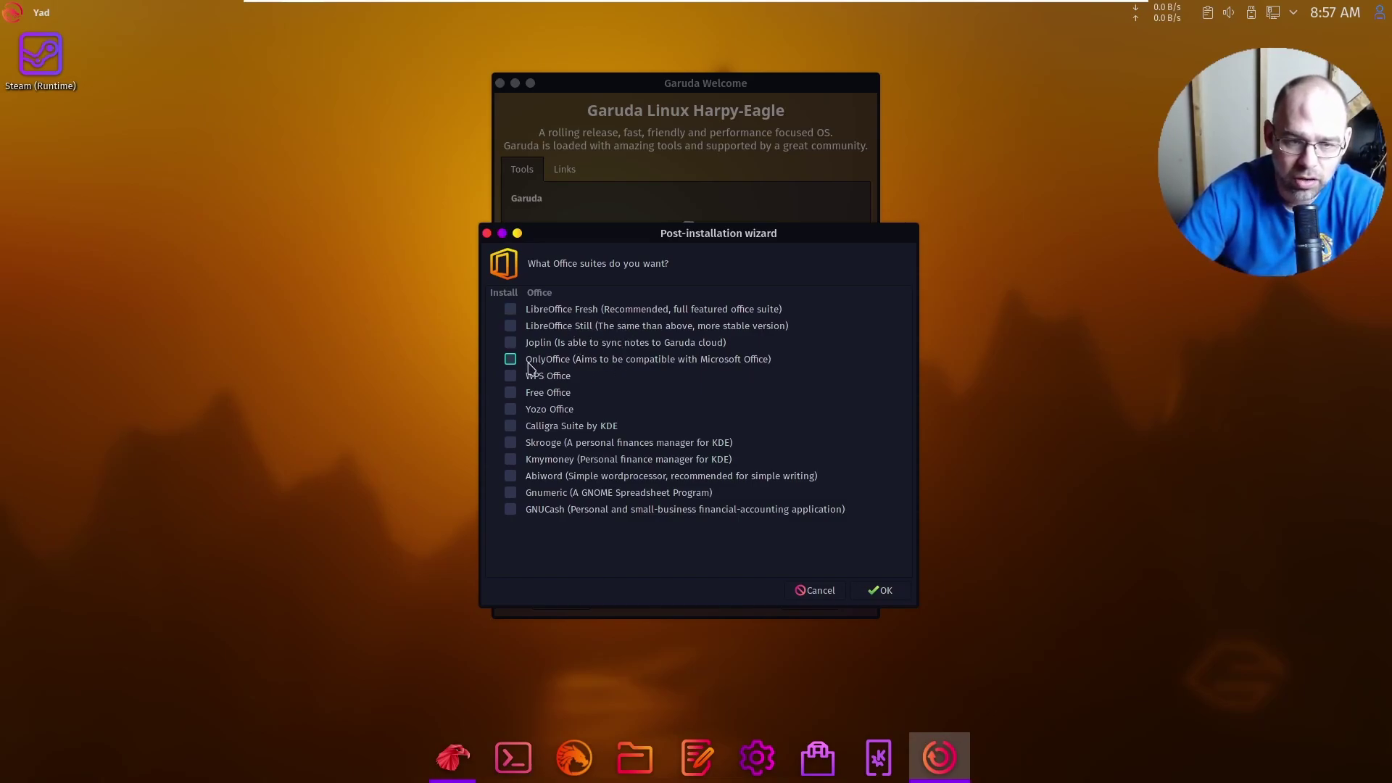
- Continue without any office suite, leaving OnlyOffice unselected, and choose Chromium as the extra browser
left_click(511, 359)
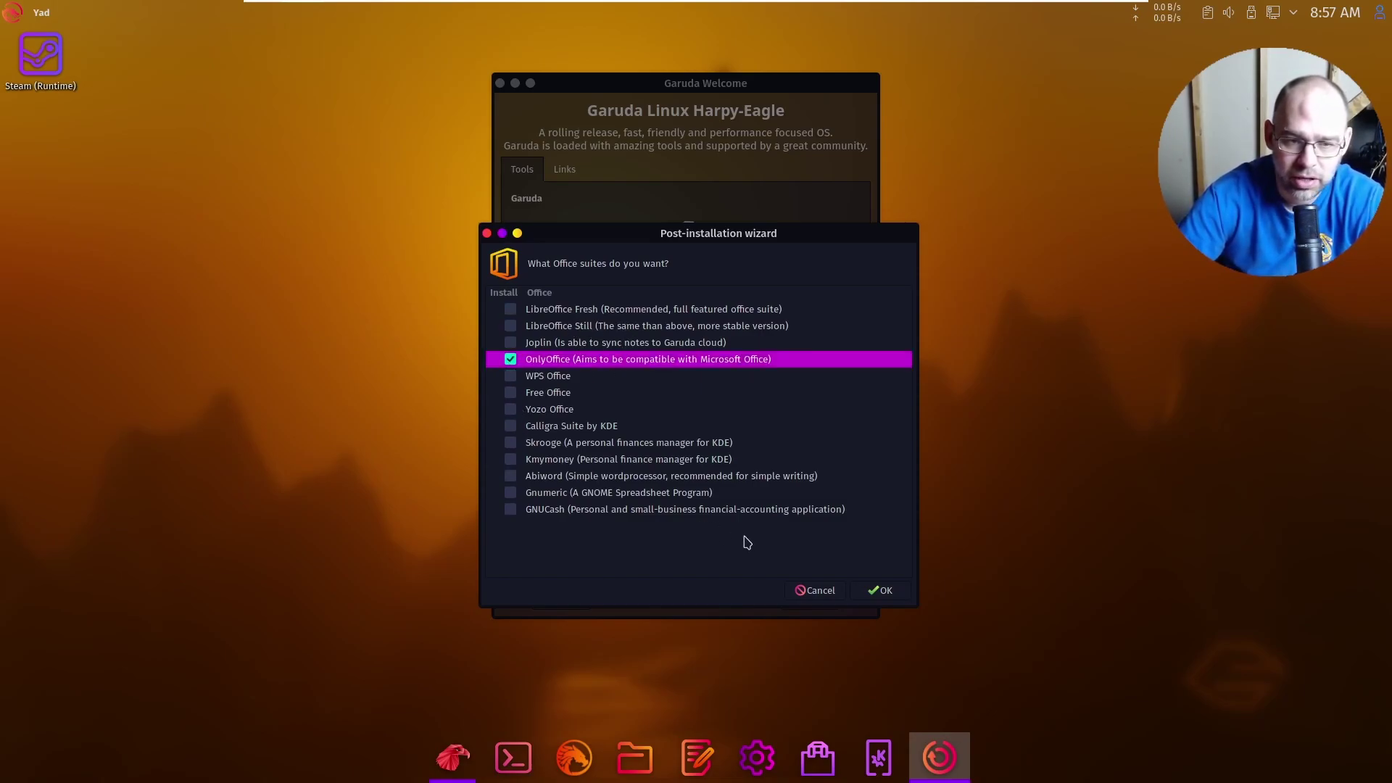
left_click(510, 360)
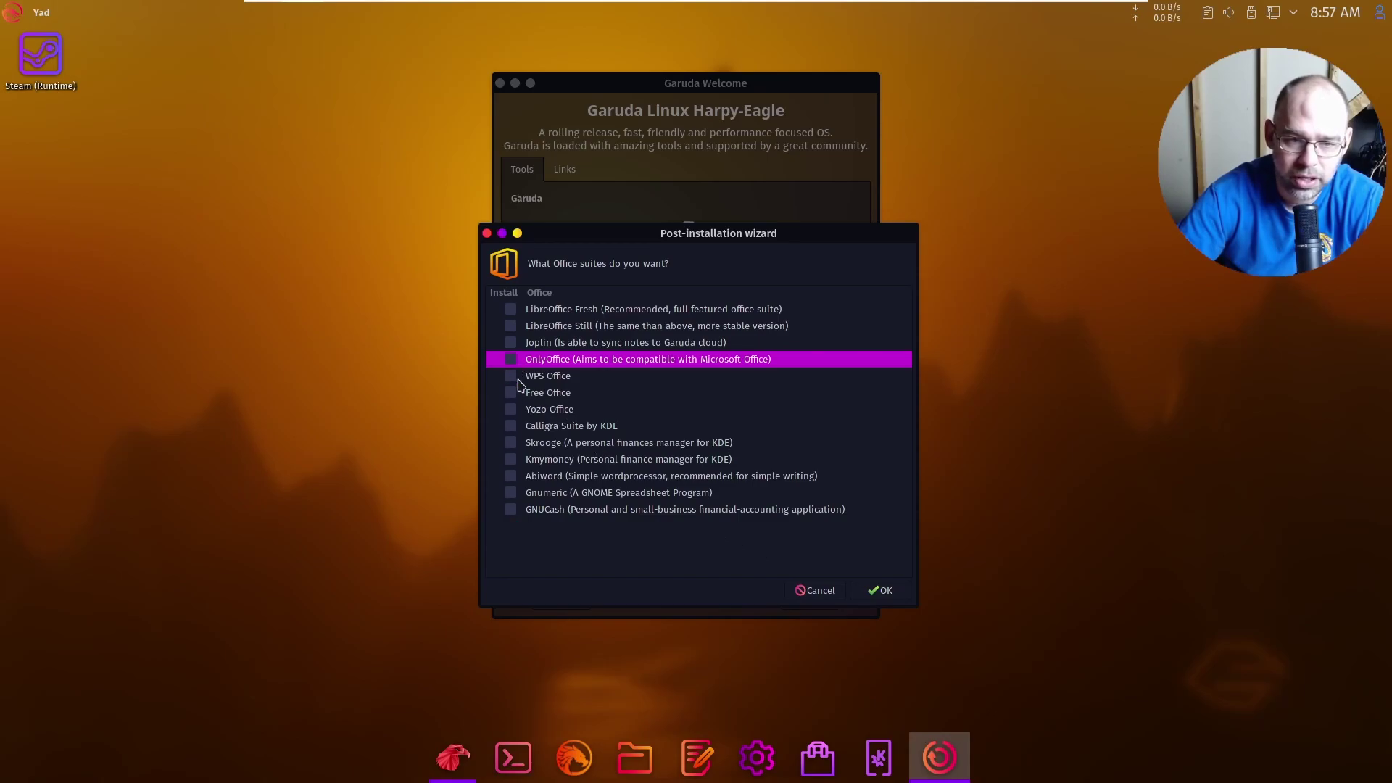
left_click(883, 588)
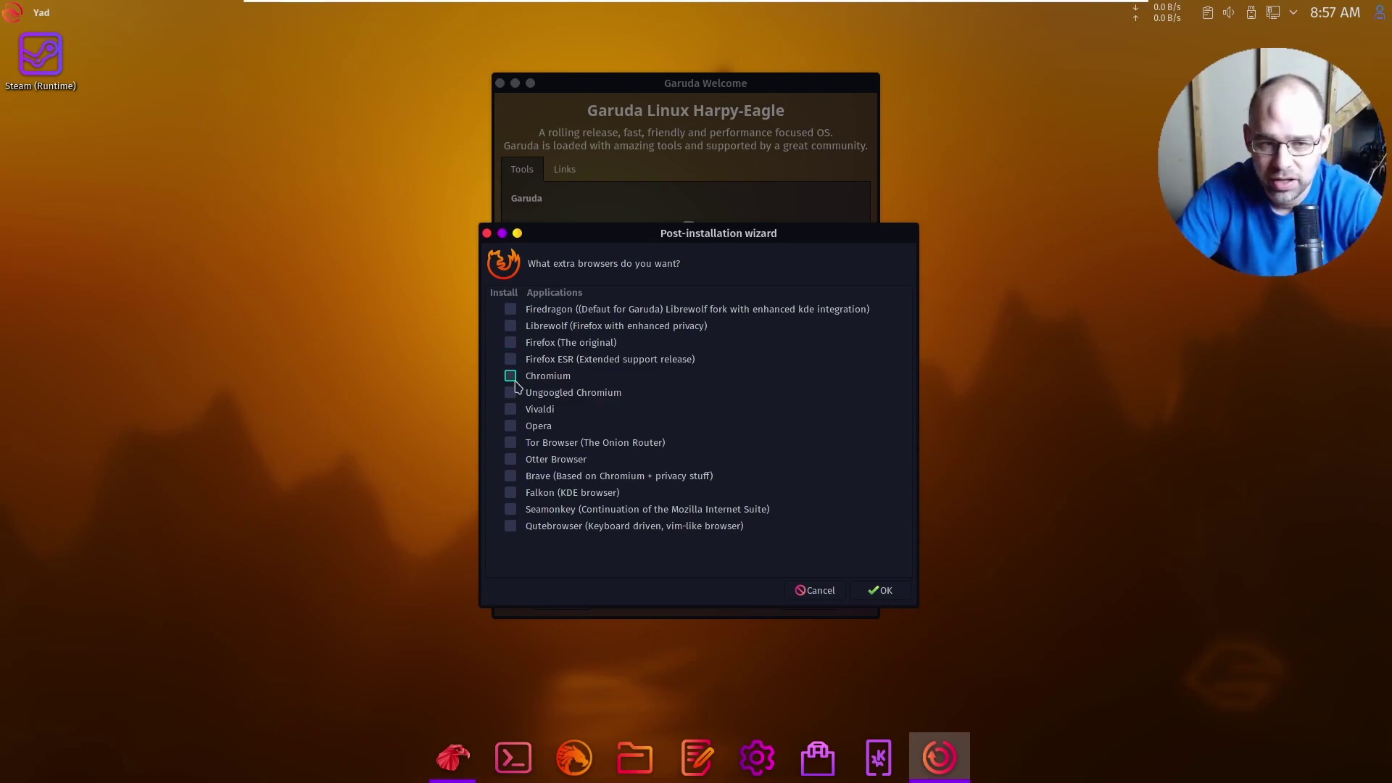
left_click(511, 376)
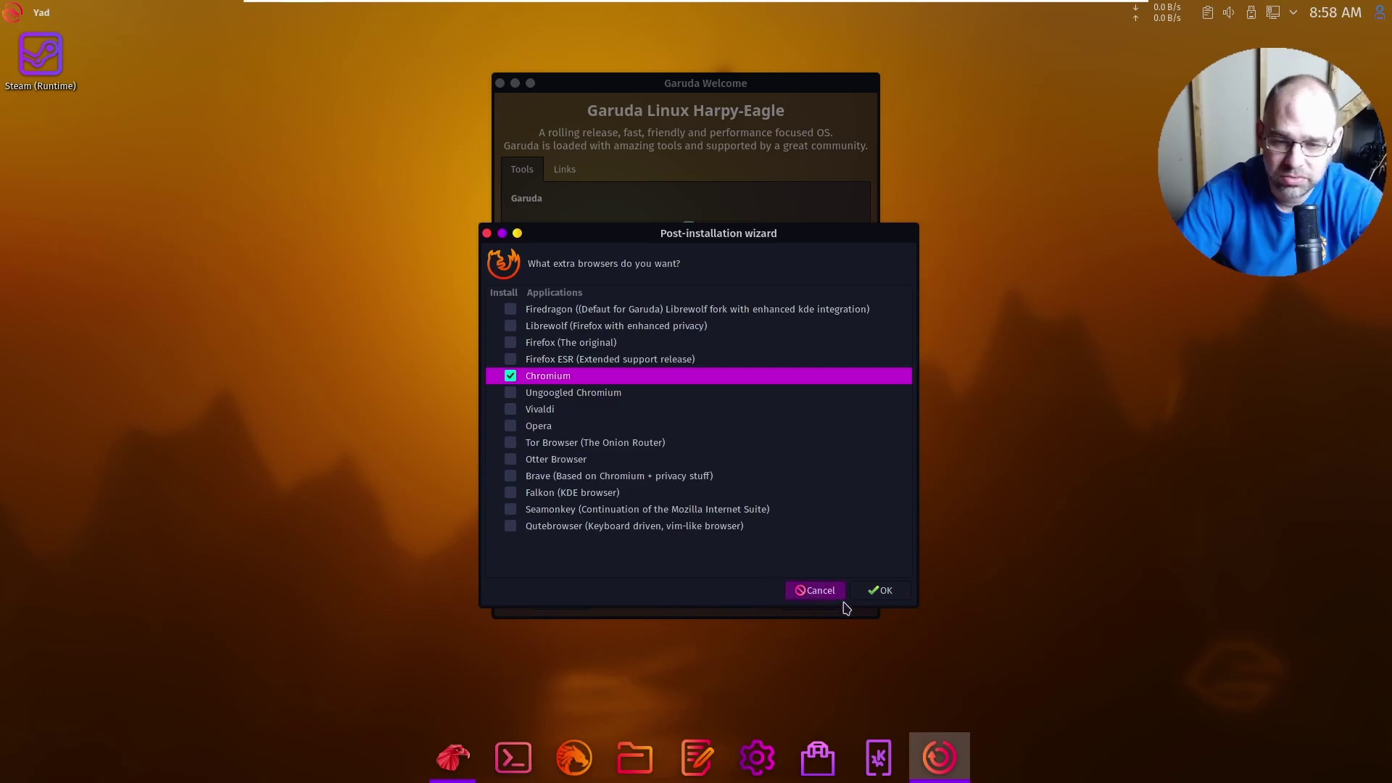
left_click(883, 591)
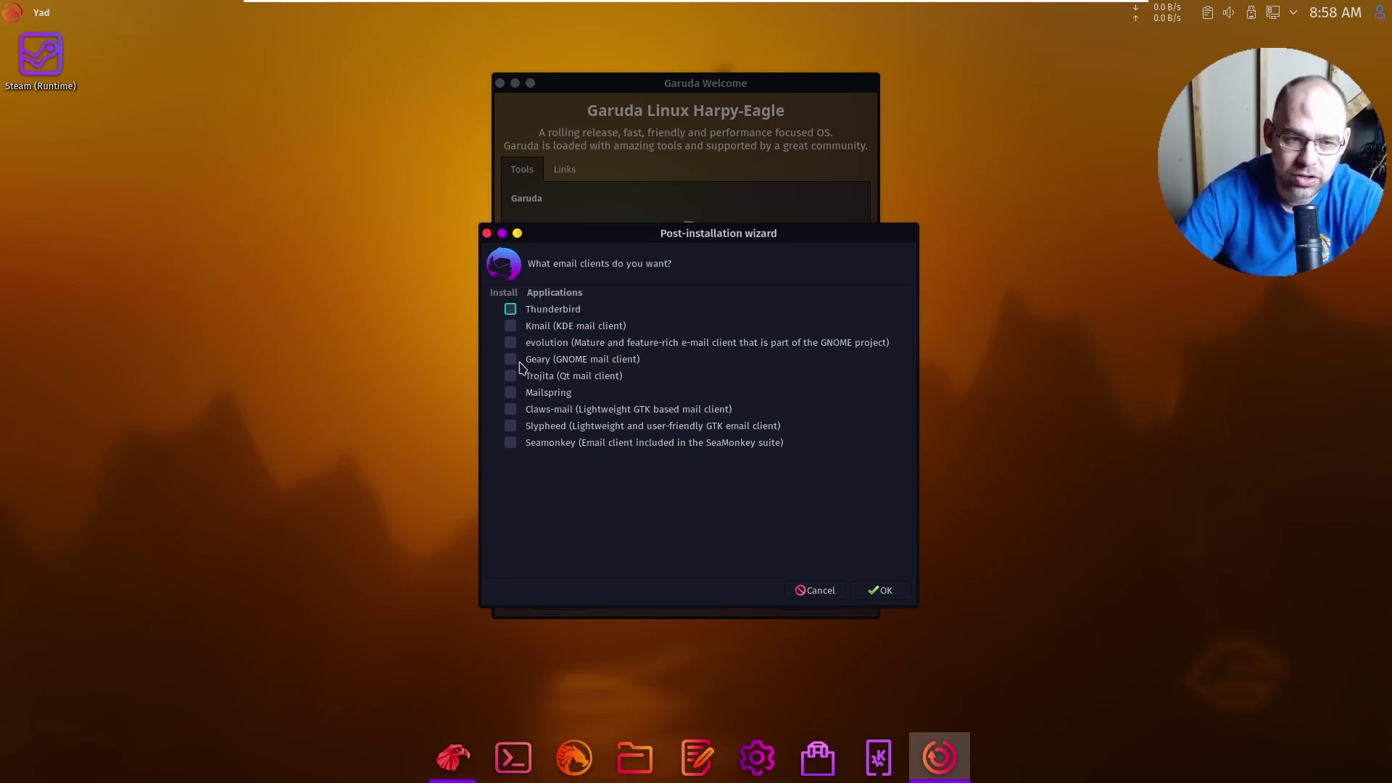
- Pass the email client, communication and common internet software choices without selecting any application
left_click(881, 590)
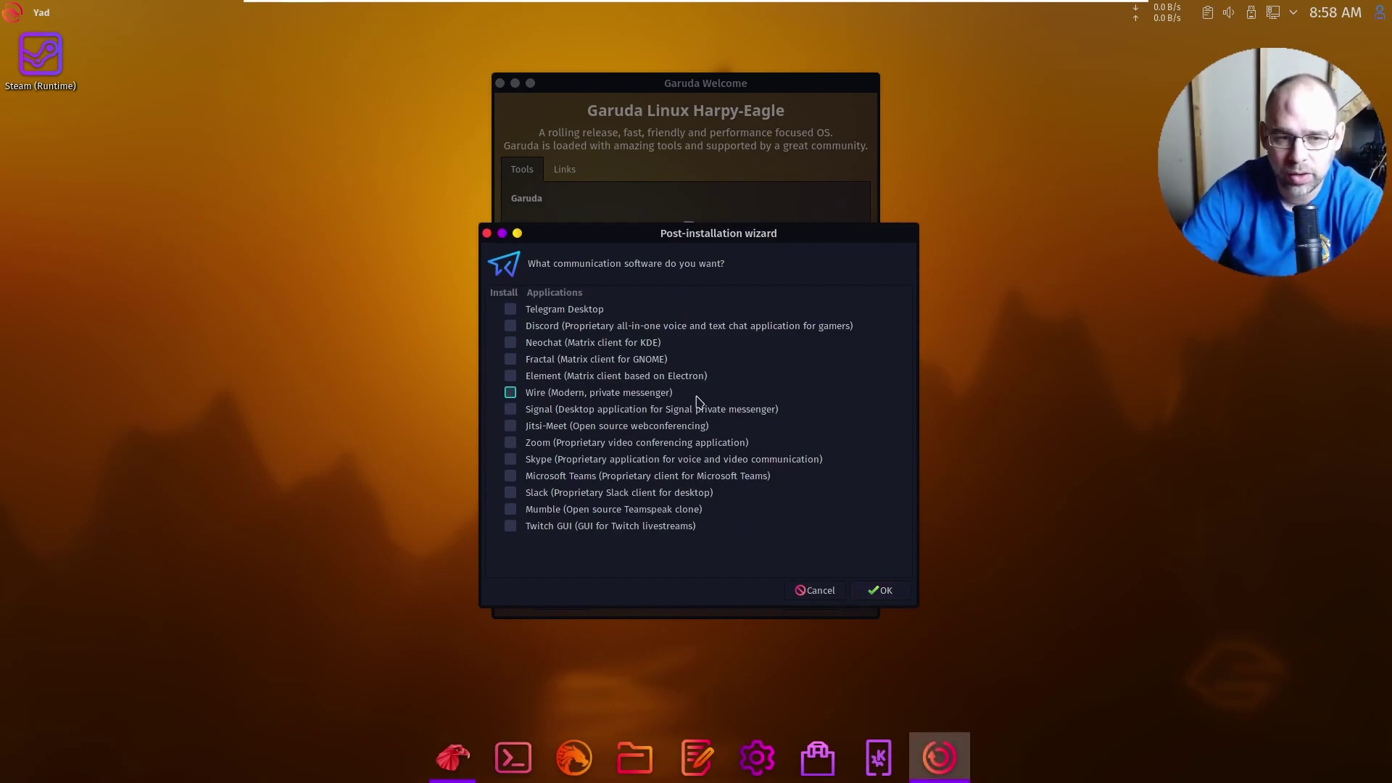
left_click(879, 590)
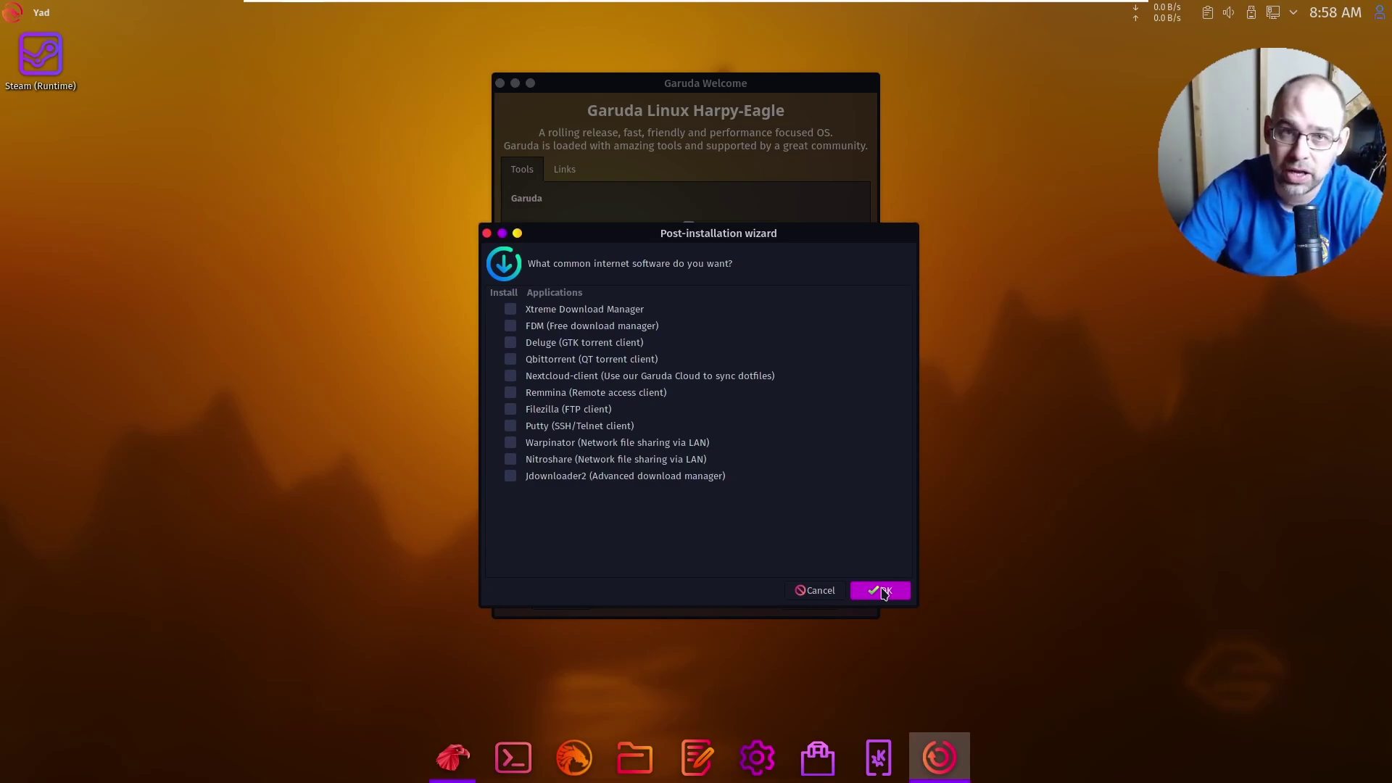
left_click(883, 591)
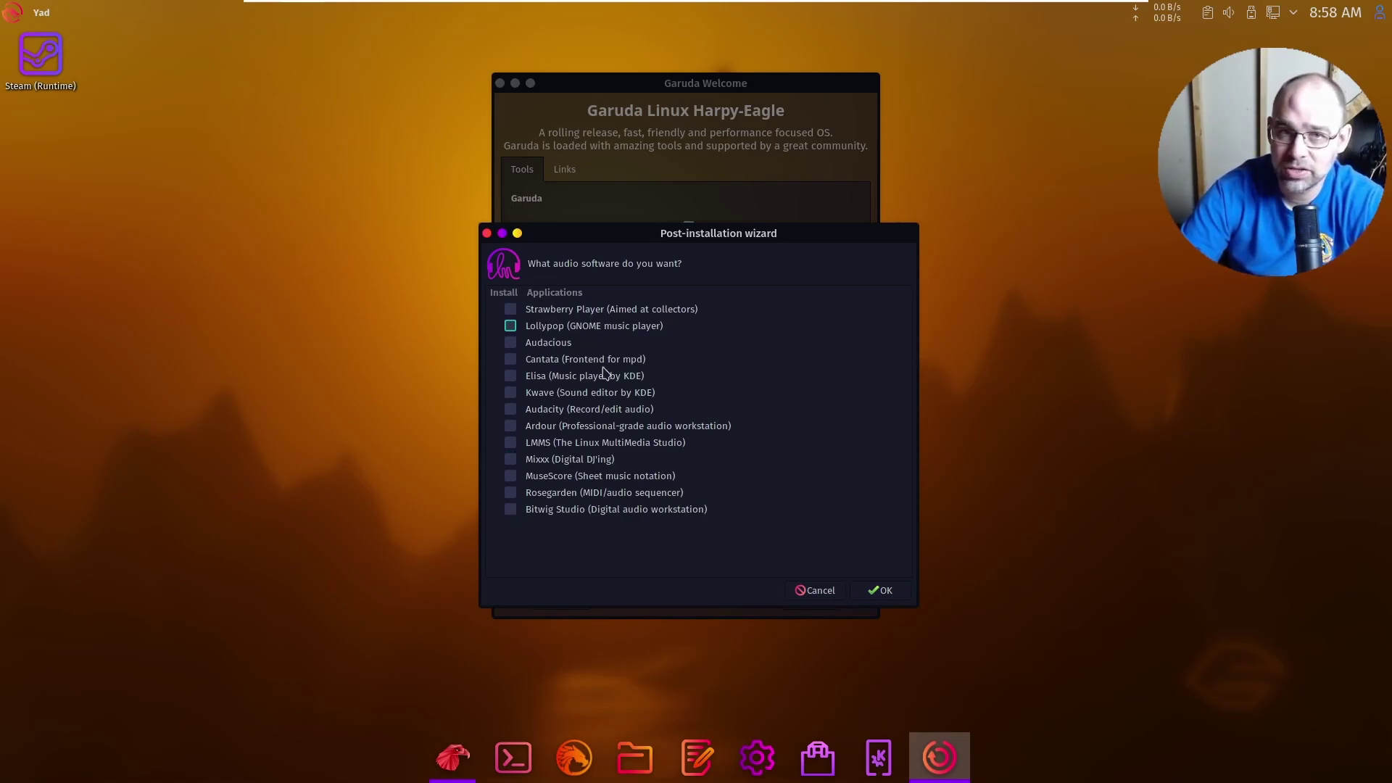
- Pass the audio, video, graphics, multimedia and following software choices in the wizard without selecting any application
left_click(882, 592)
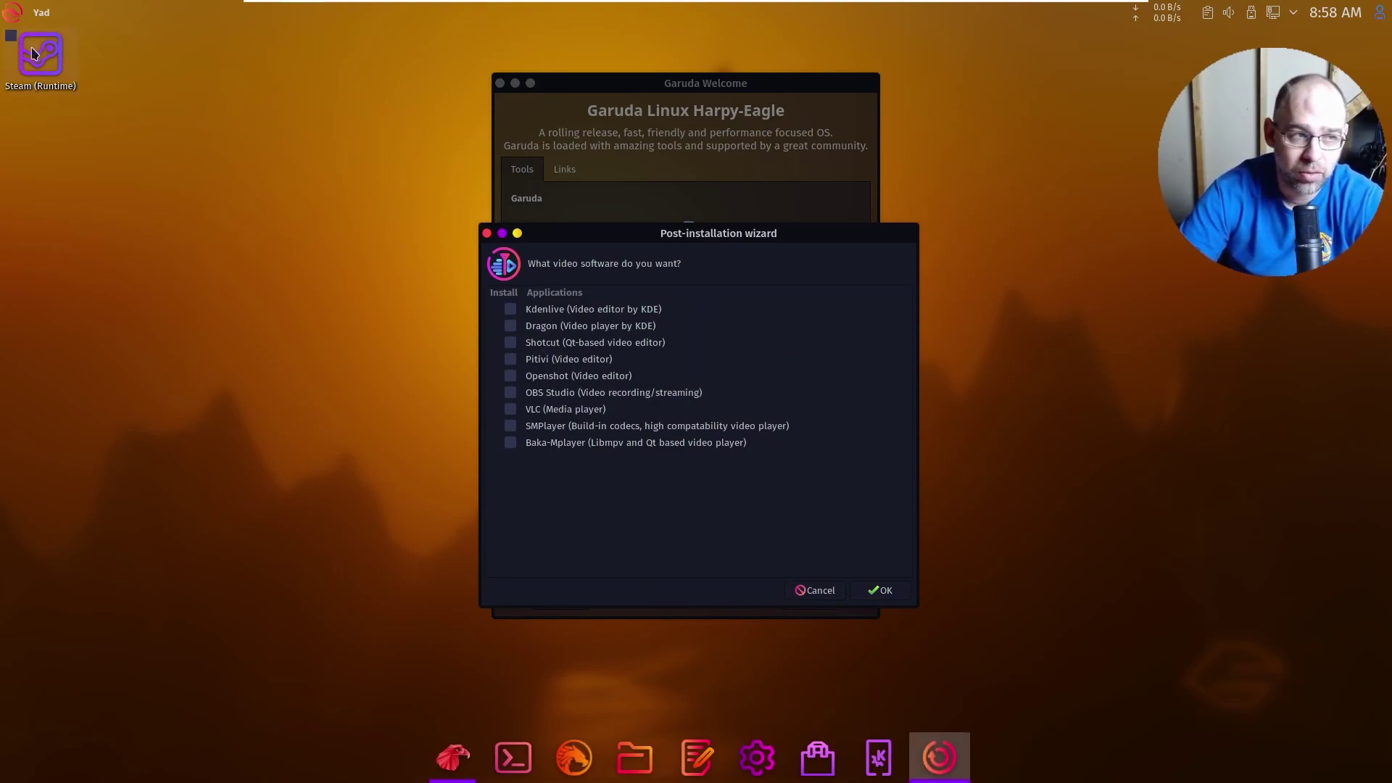
left_click(883, 590)
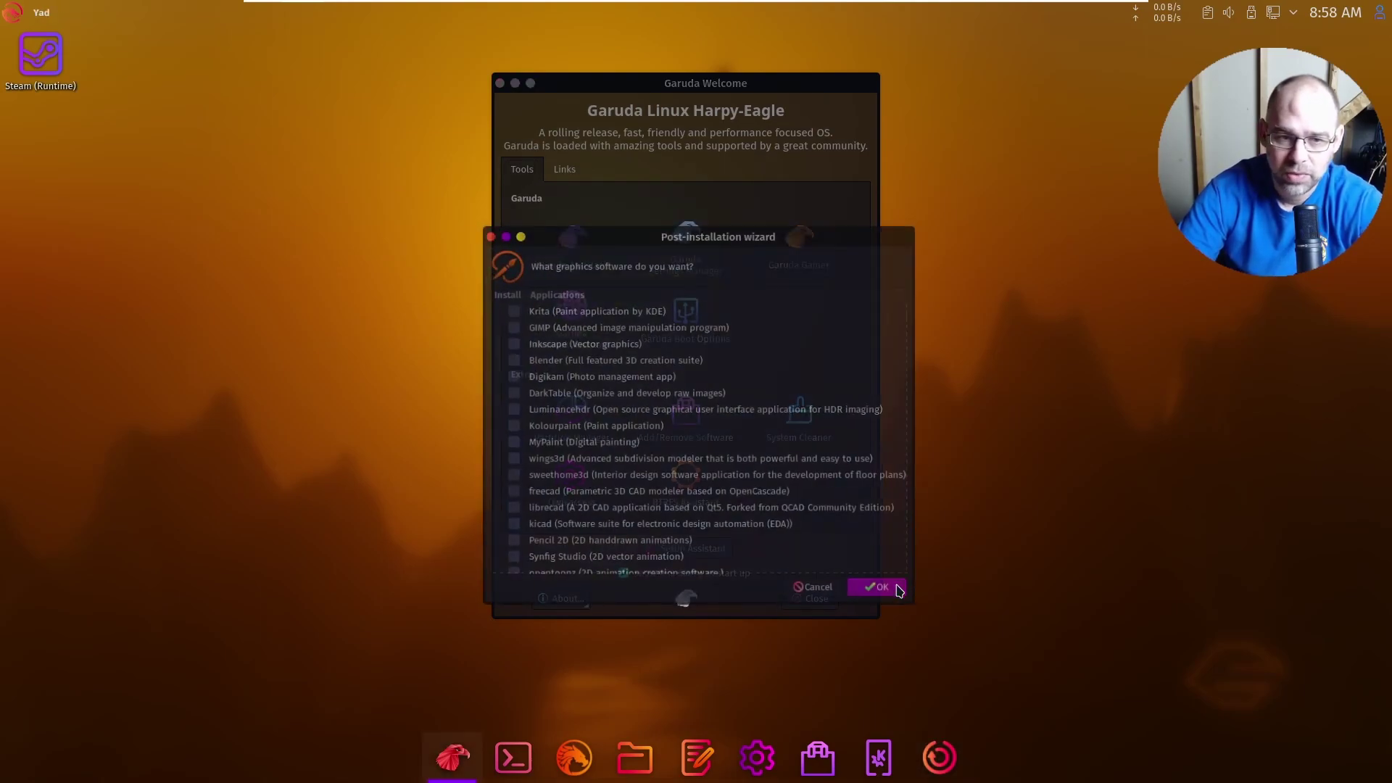
left_click(883, 591)
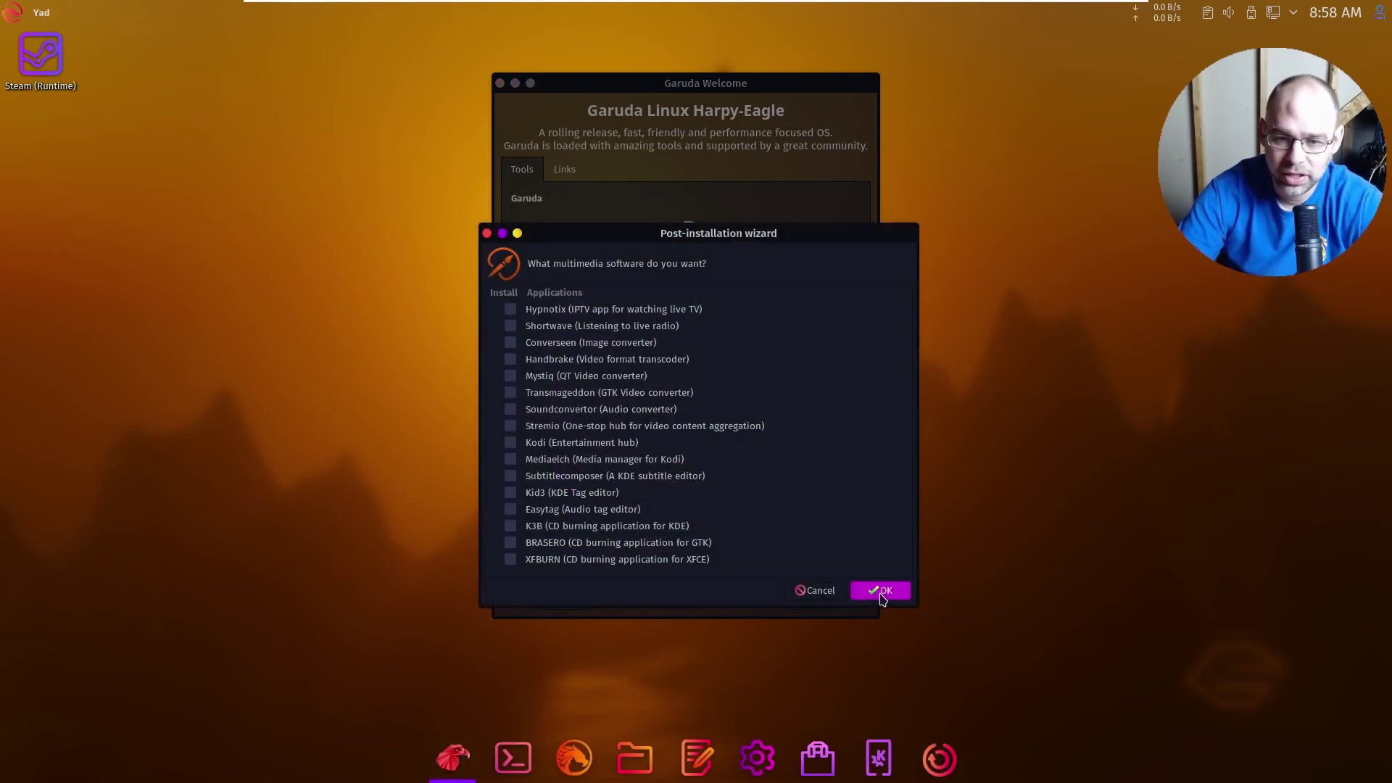
left_click(881, 589)
left_click(881, 593)
left_click(882, 593)
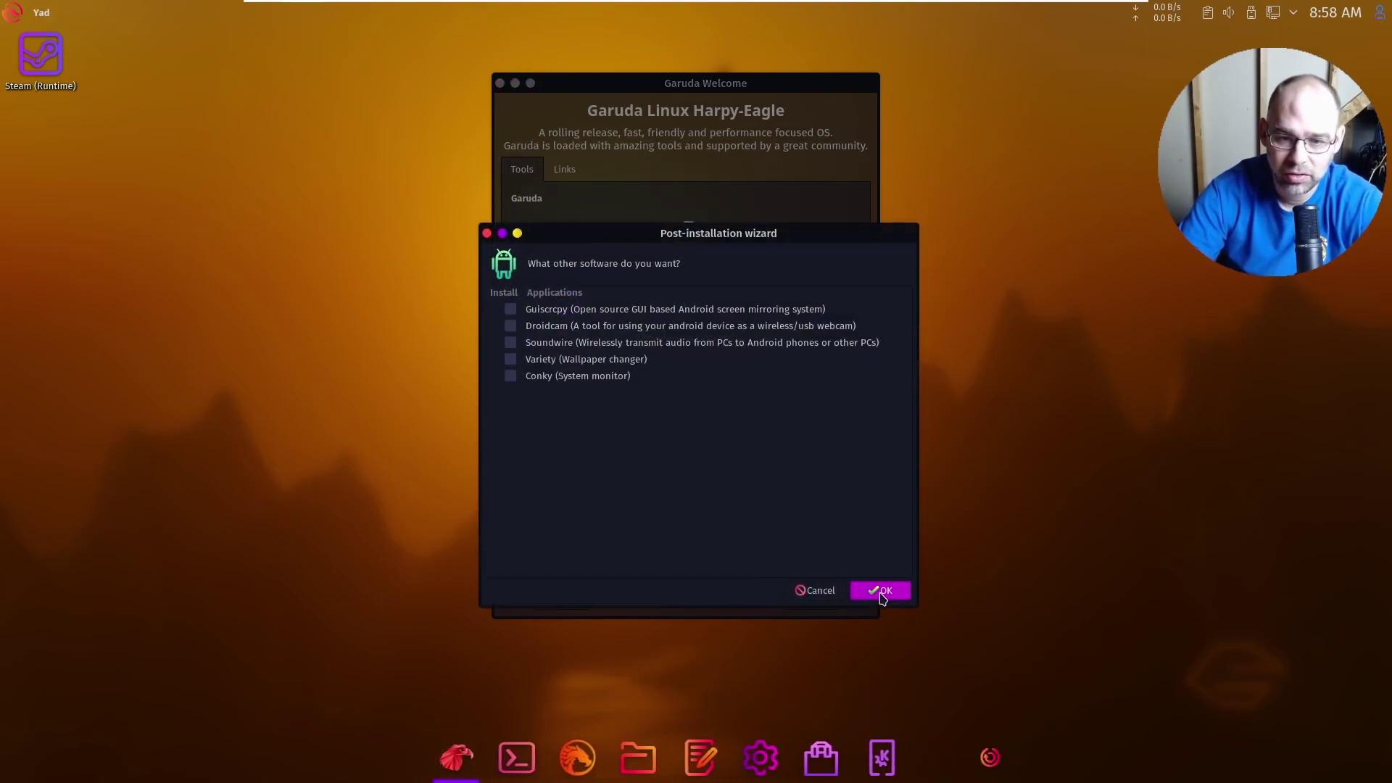
- Leave the other software unselected, authorize the package installation with the sudo password and minimize the terminal
left_click(882, 593)
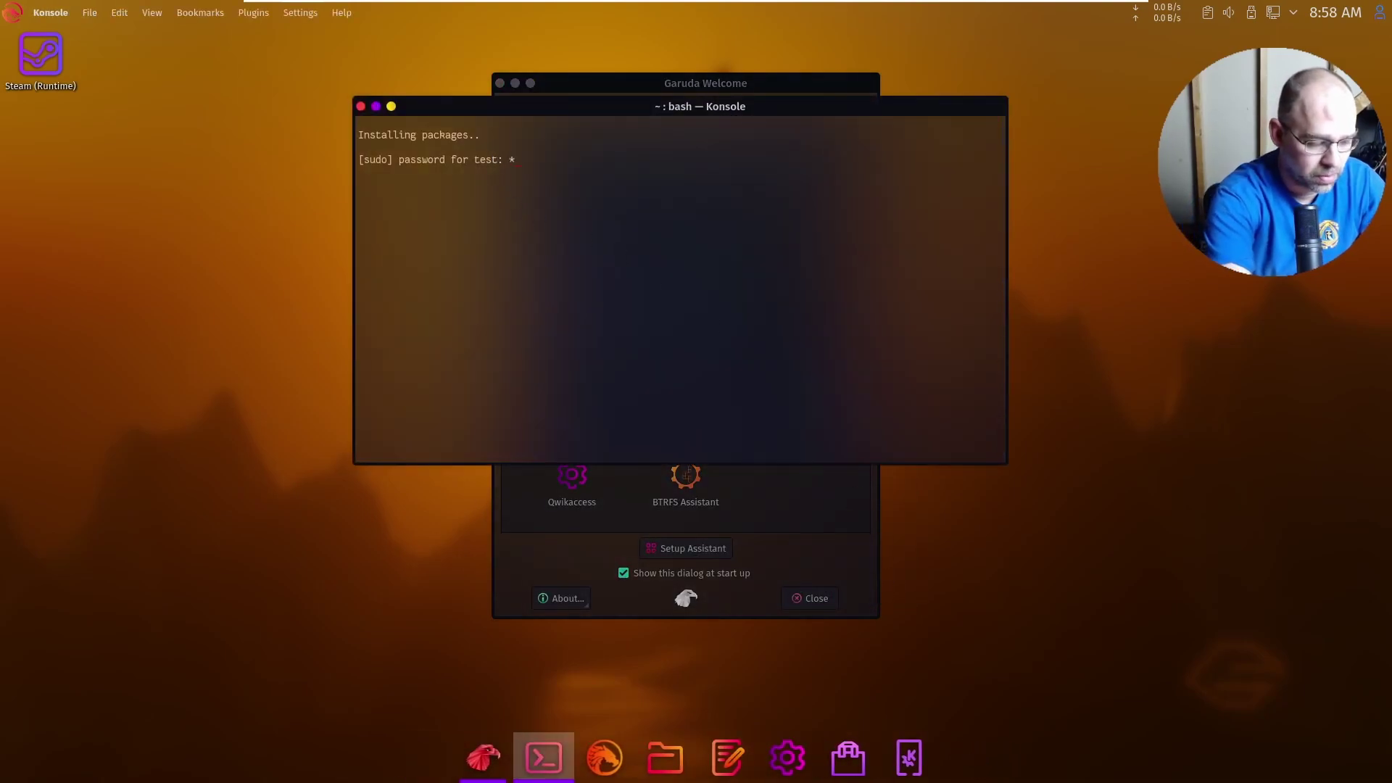
key("Return")
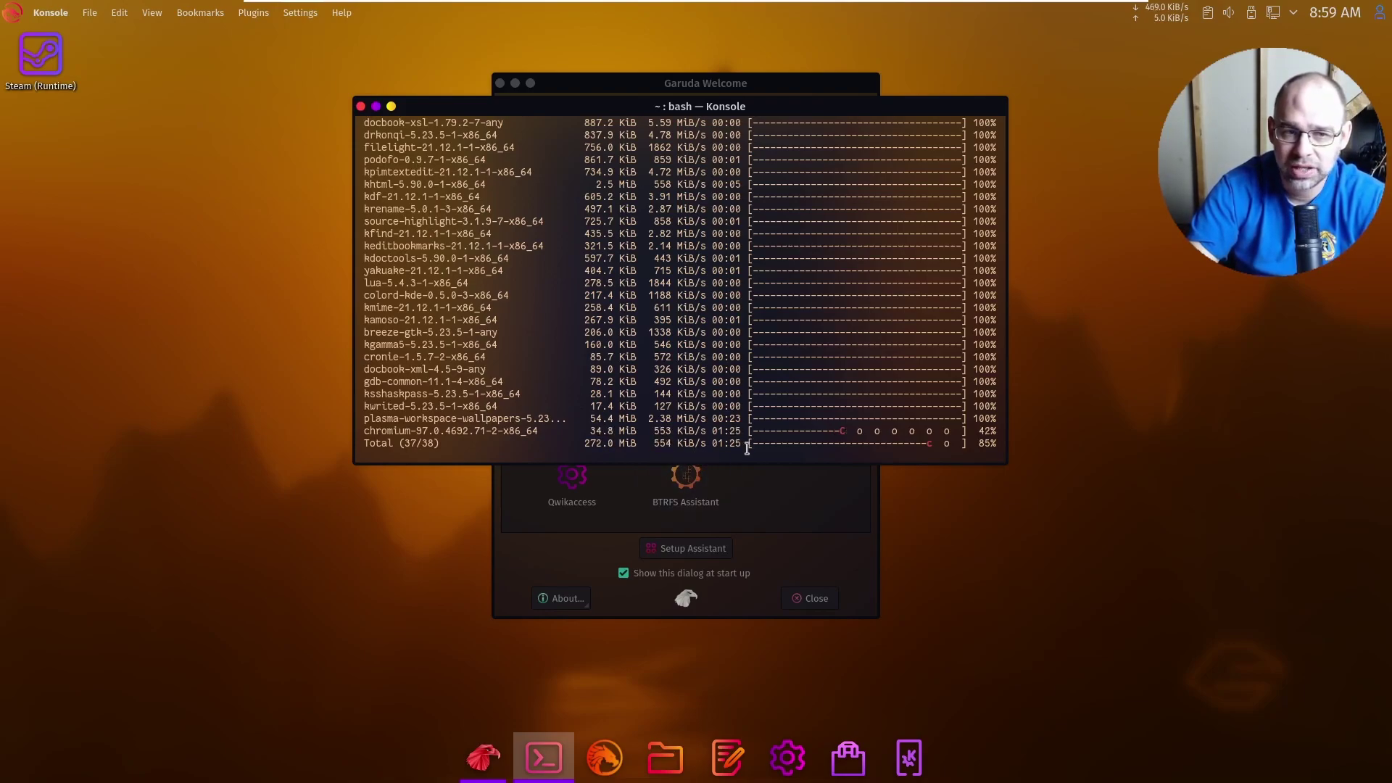
left_click(390, 107)
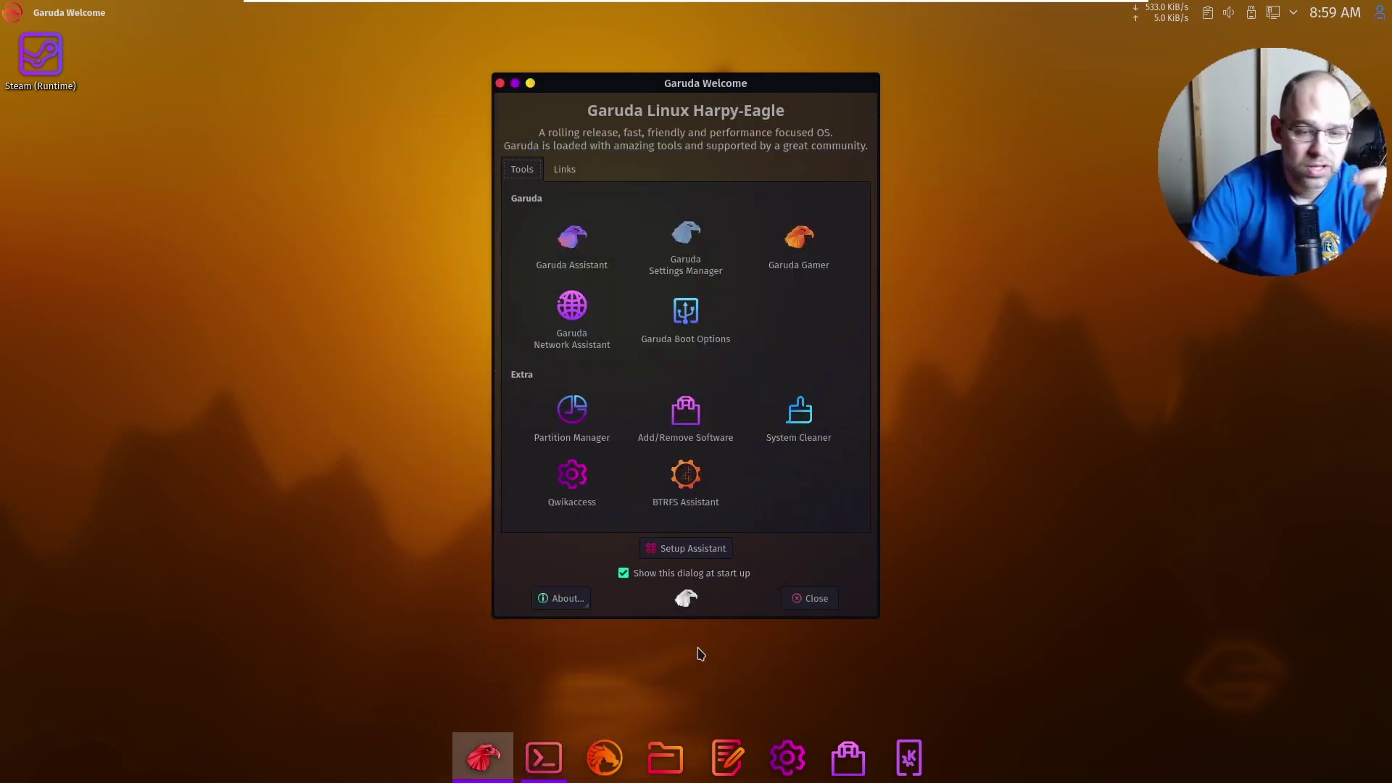
- Open System Settings, move its window toward the middle of the desktop and maximize it
left_click(787, 758)
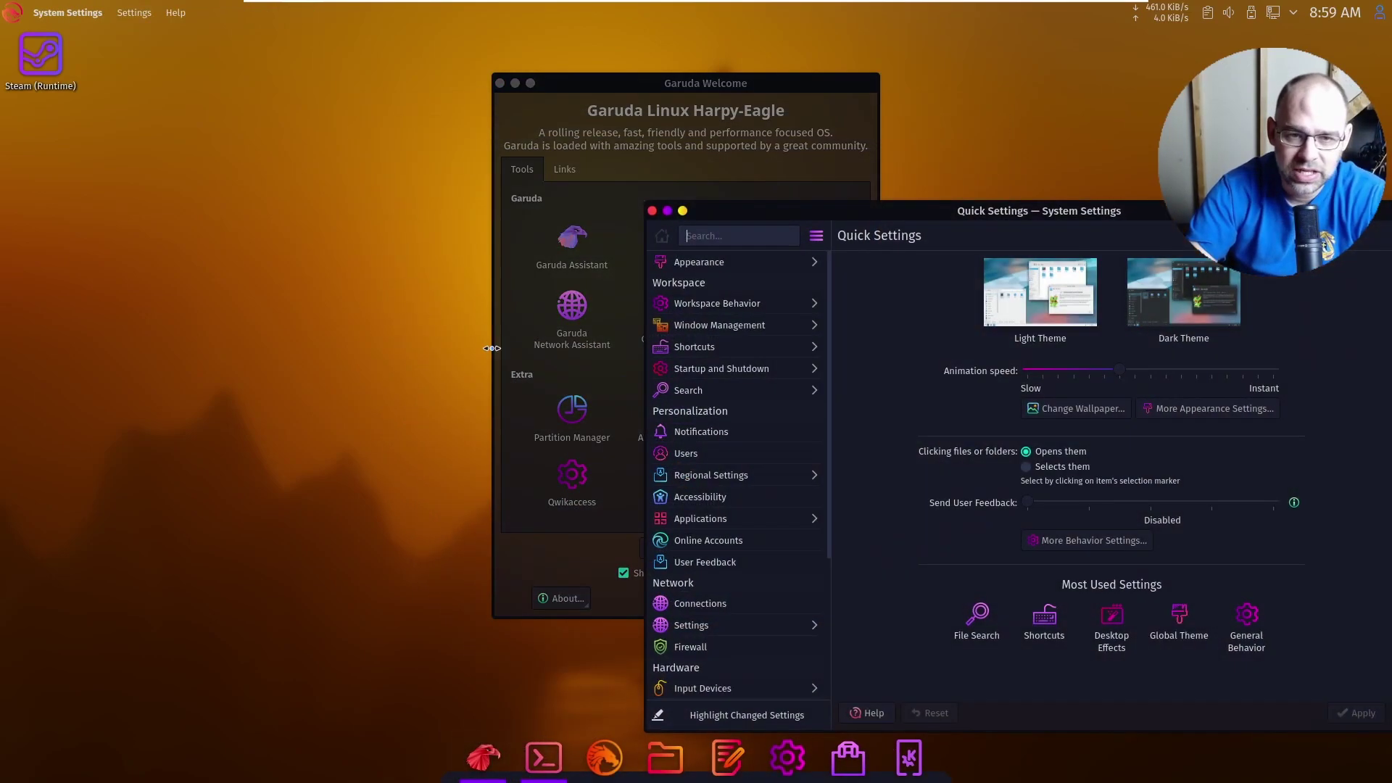
left_click_drag(1105, 215, 760, 80)
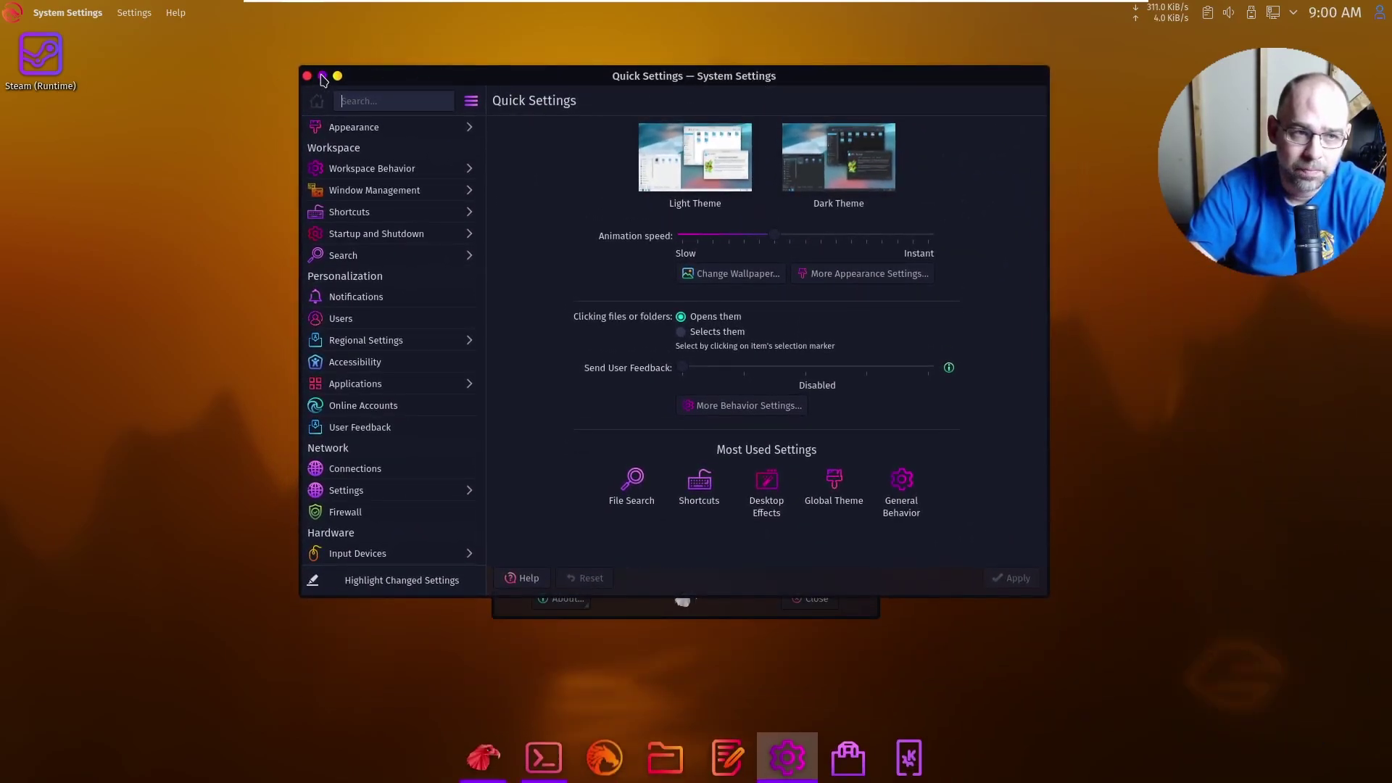
left_click(323, 76)
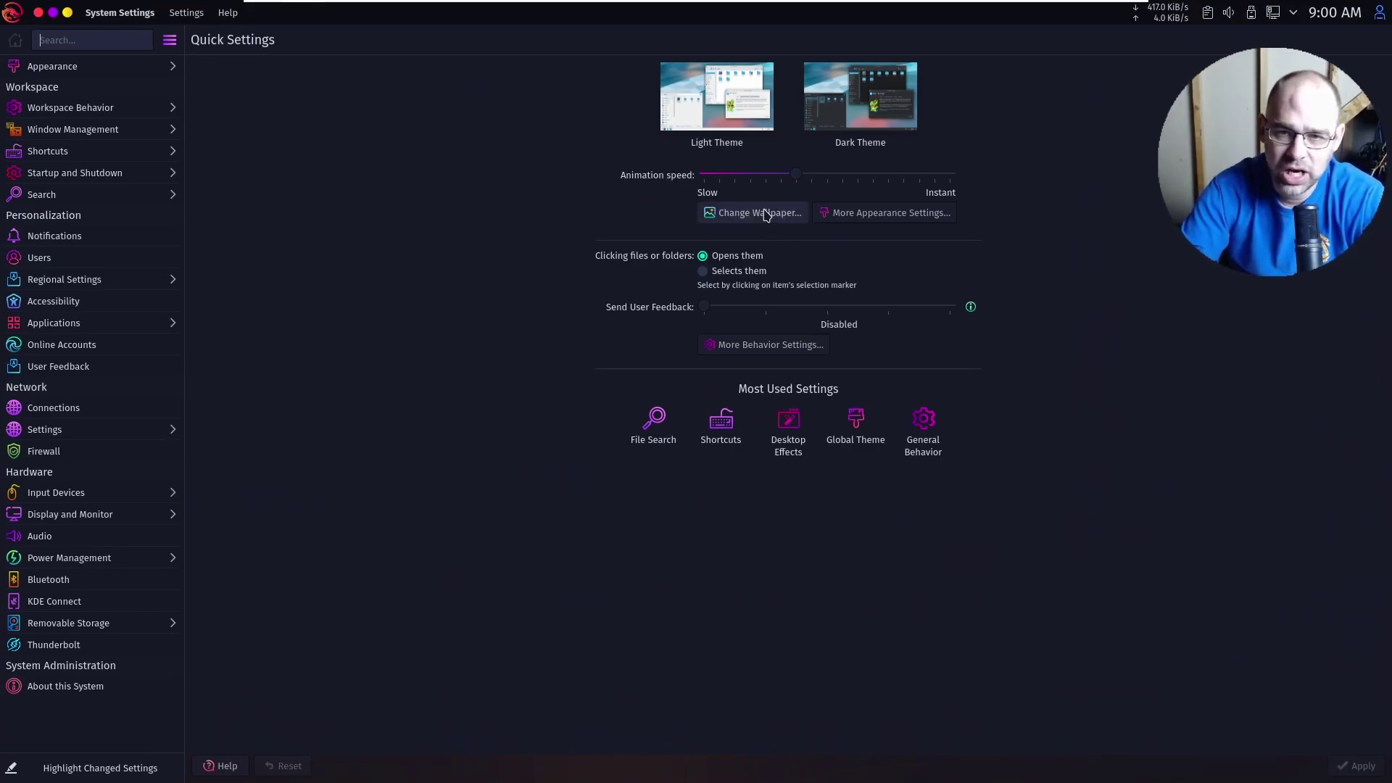
- Compare the light and dark themes in Quick Settings, open the Appearance settings and apply Breeze Dark
left_click(850, 123)
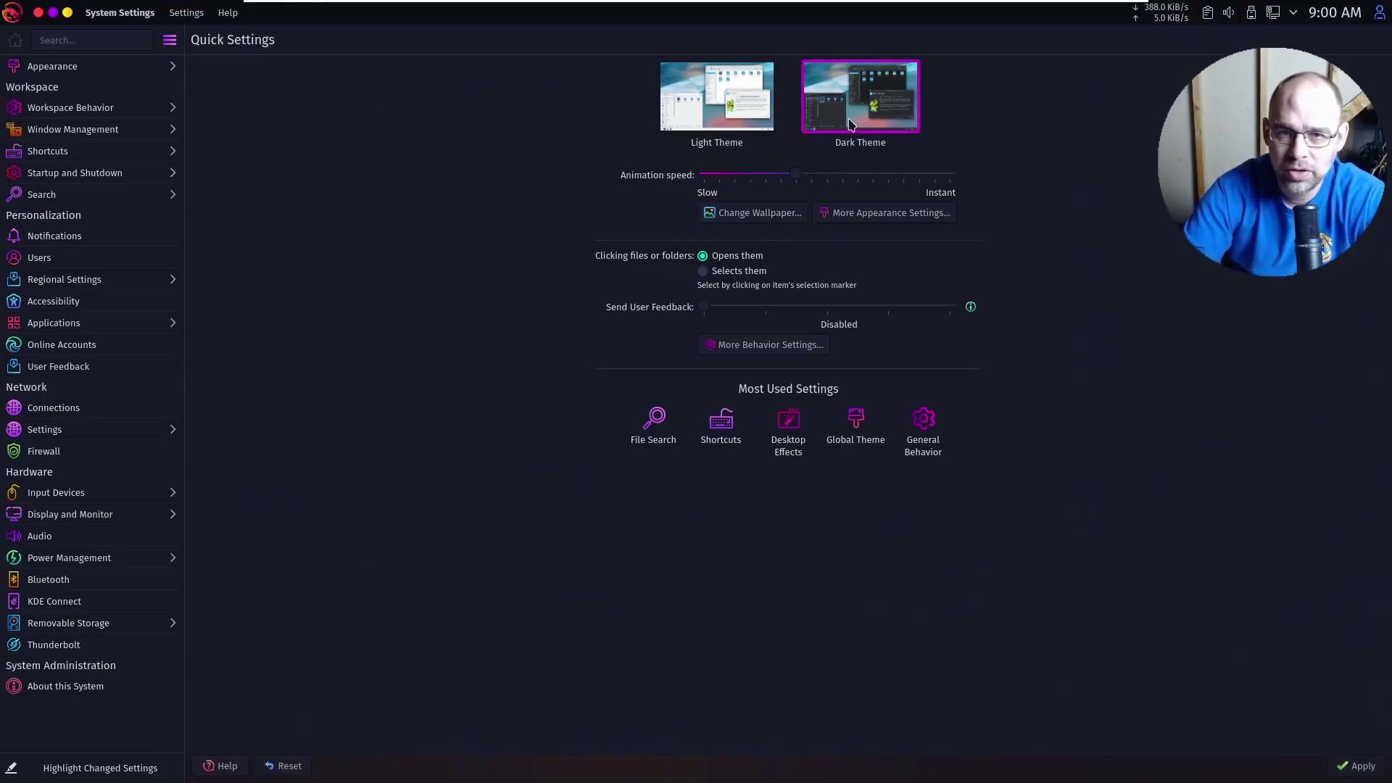
left_click(752, 117)
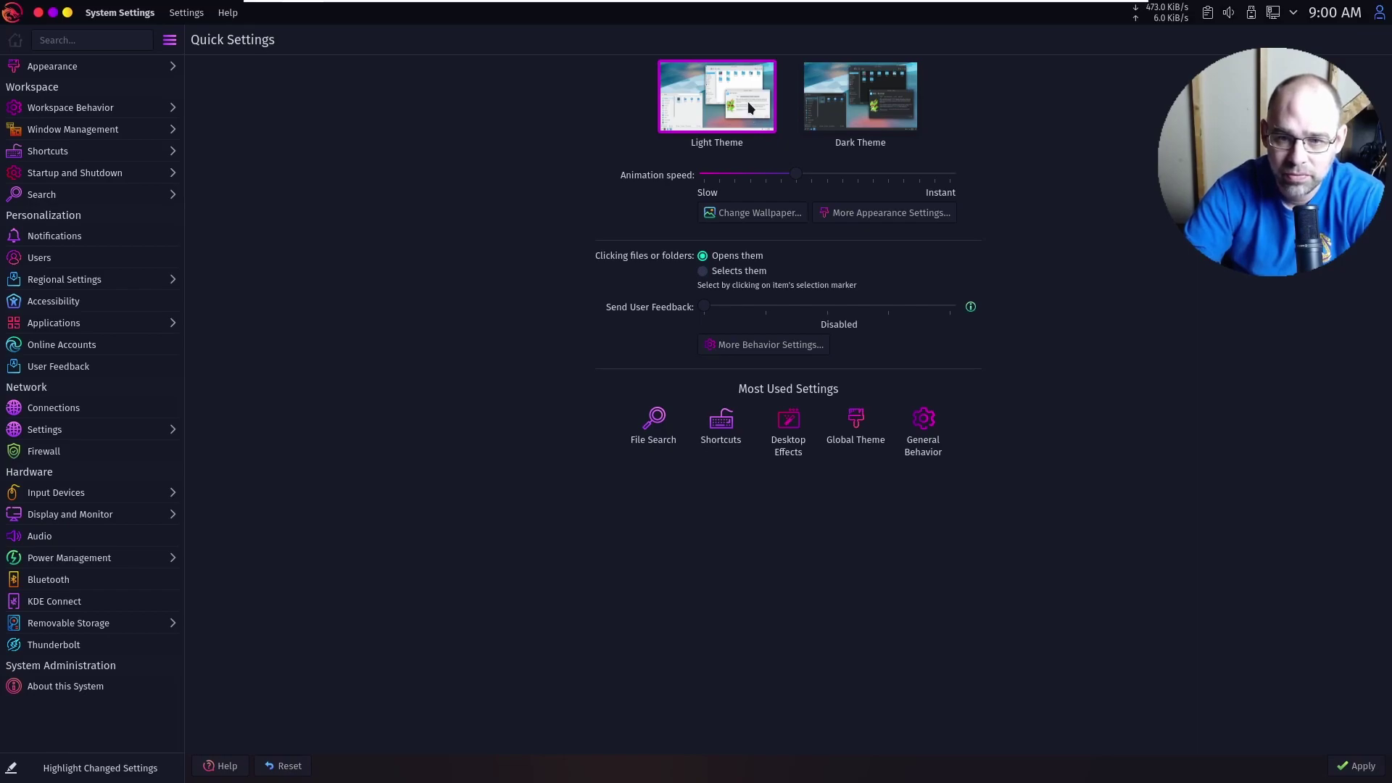
left_click(855, 86)
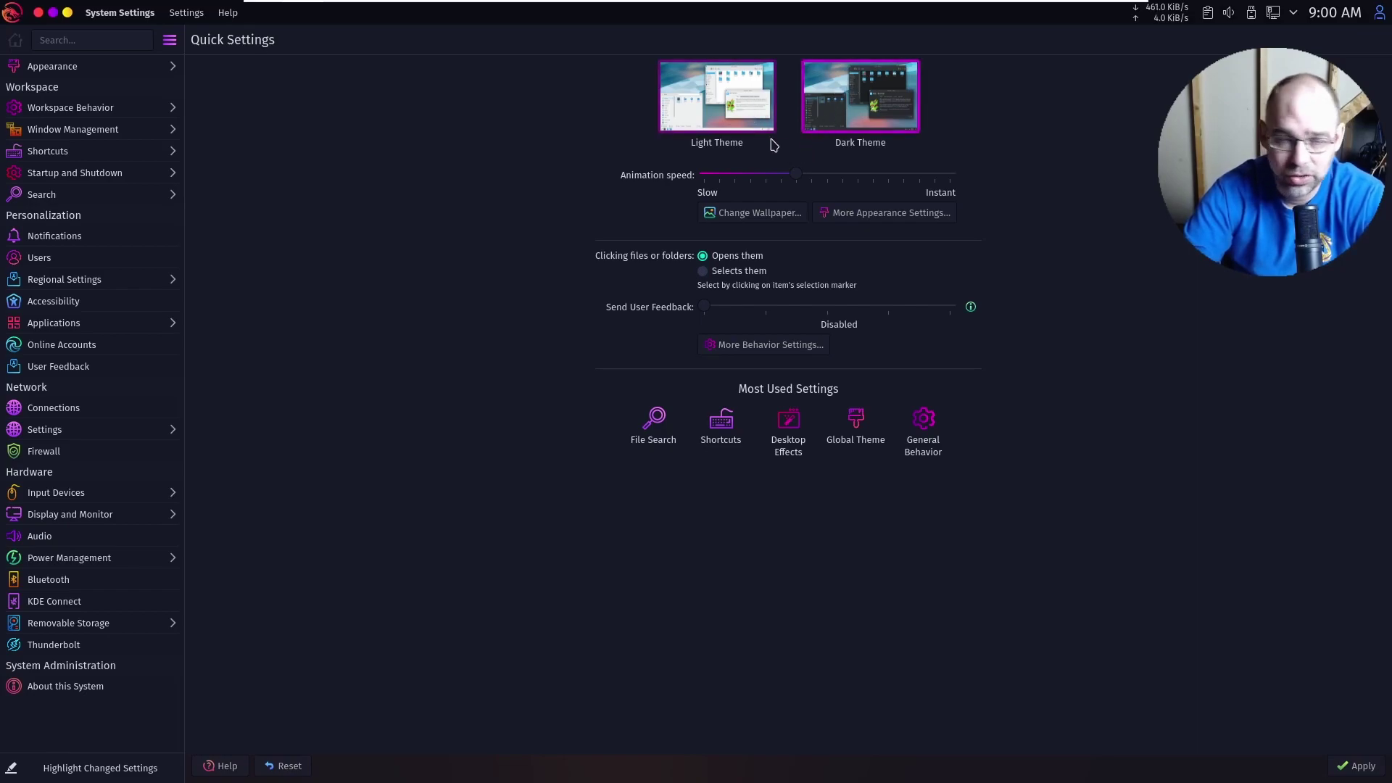
left_click(100, 66)
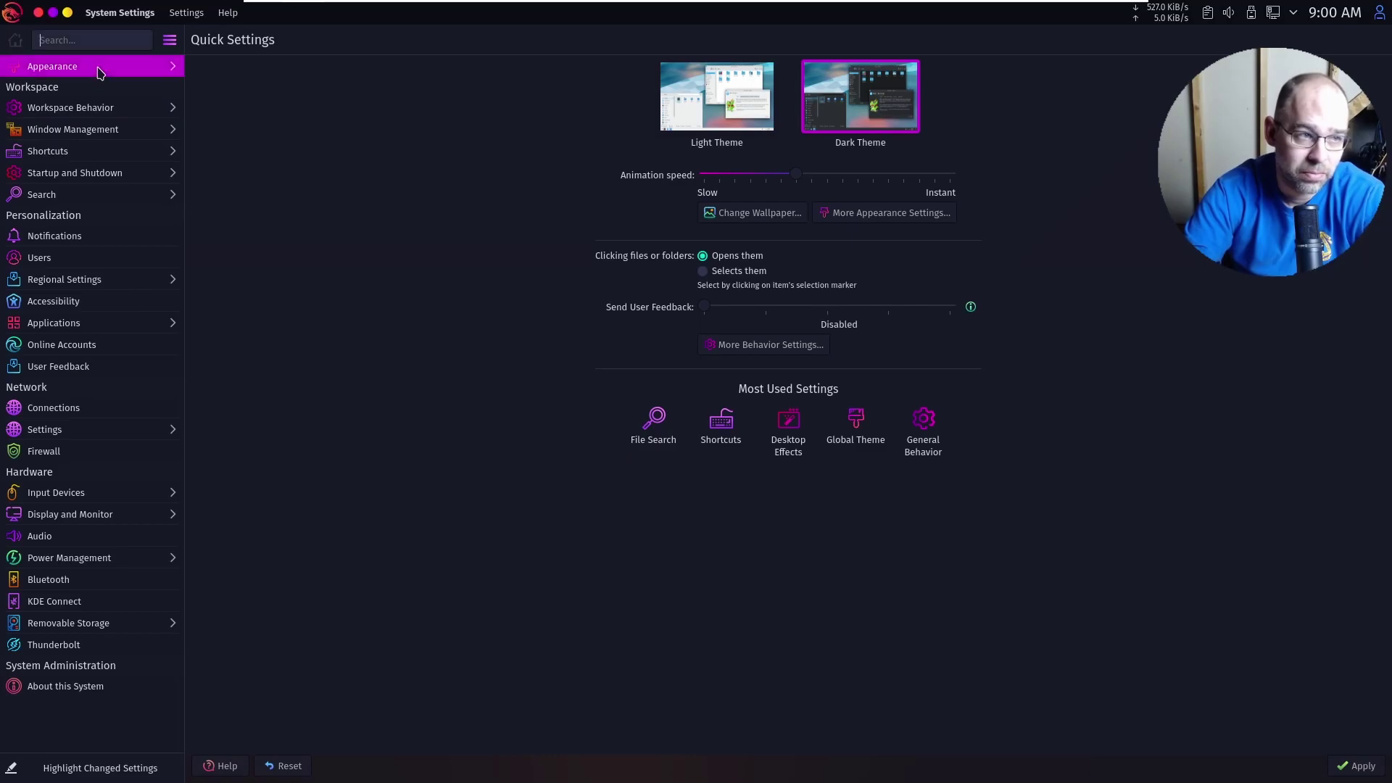
left_click(668, 388)
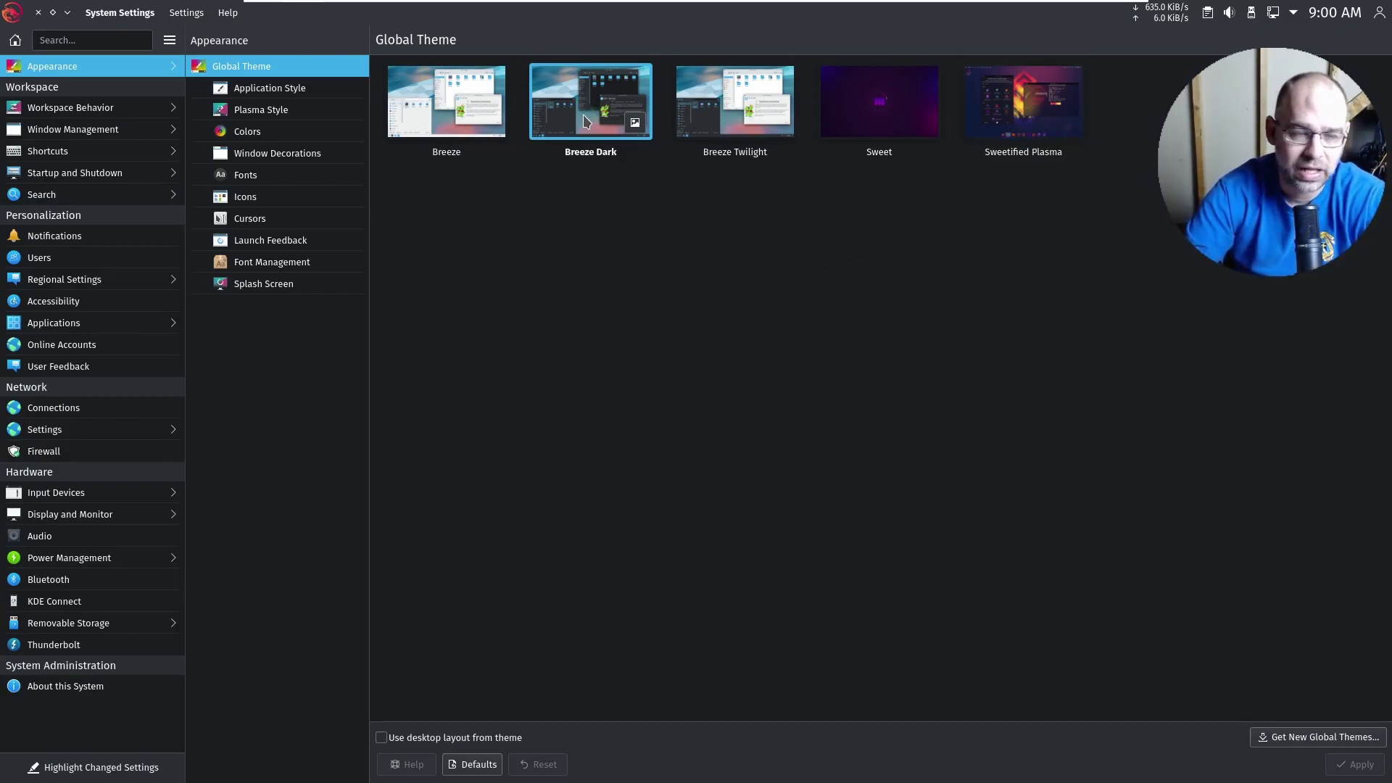
- Apply the Sweetified Plasma global theme
mouse_move(754, 774)
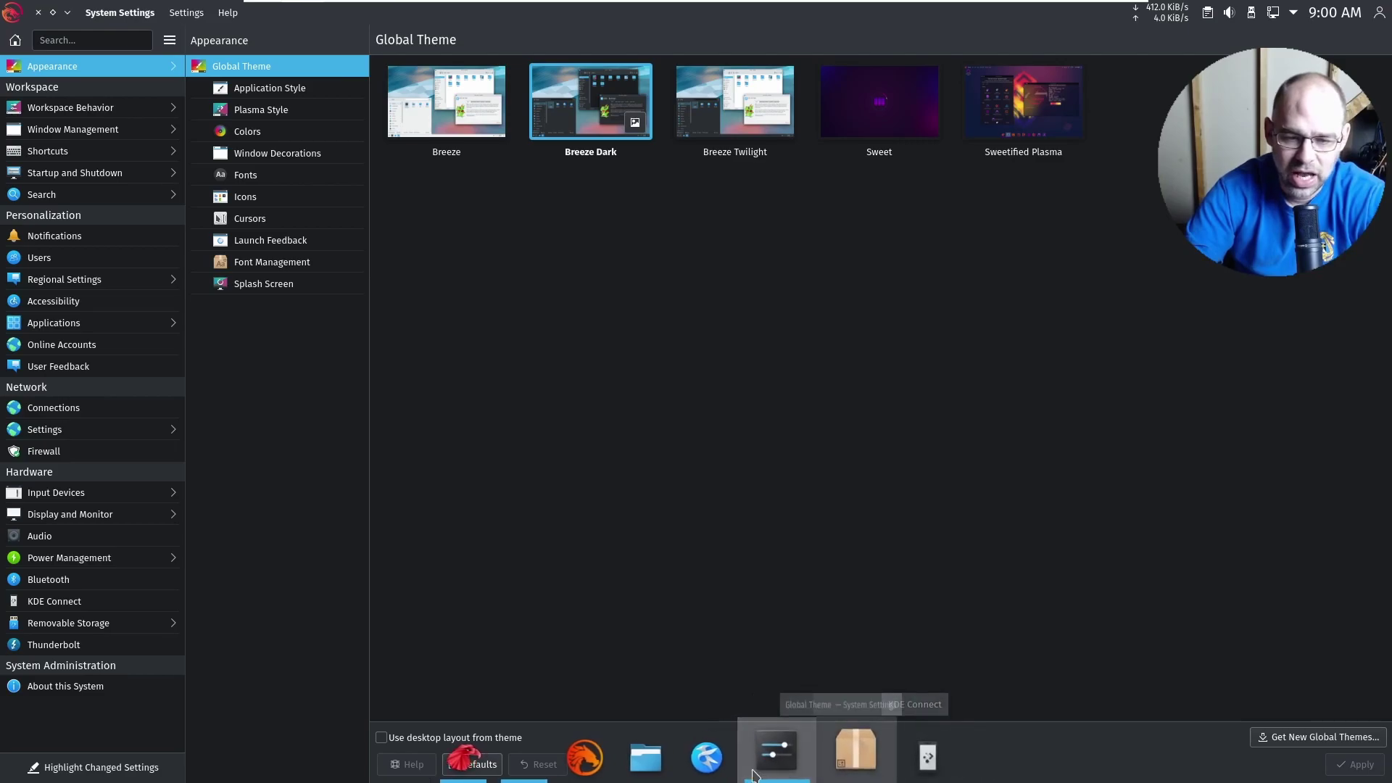
left_click(1018, 105)
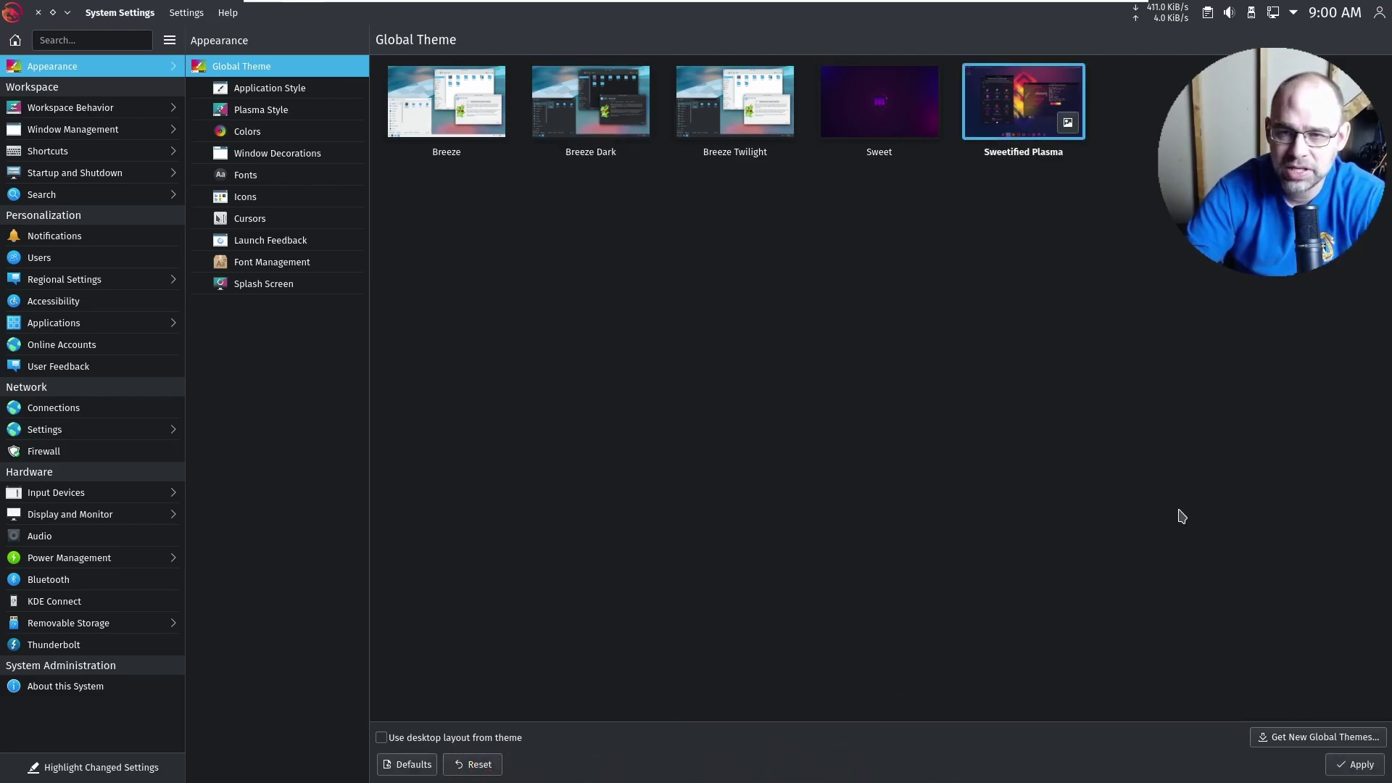
left_click(1356, 764)
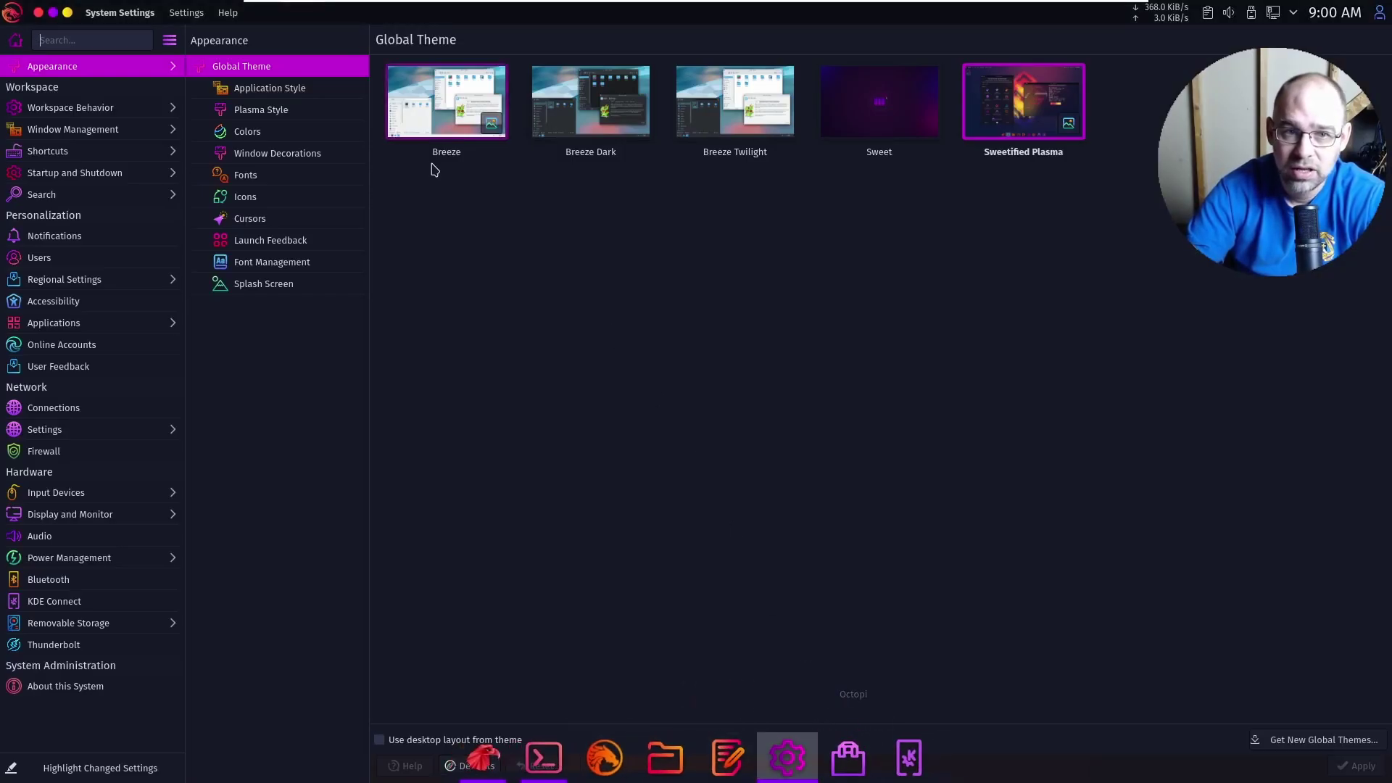
- Apply the Breeze Dark global theme and minimize the Garuda Welcome window
left_click(579, 100)
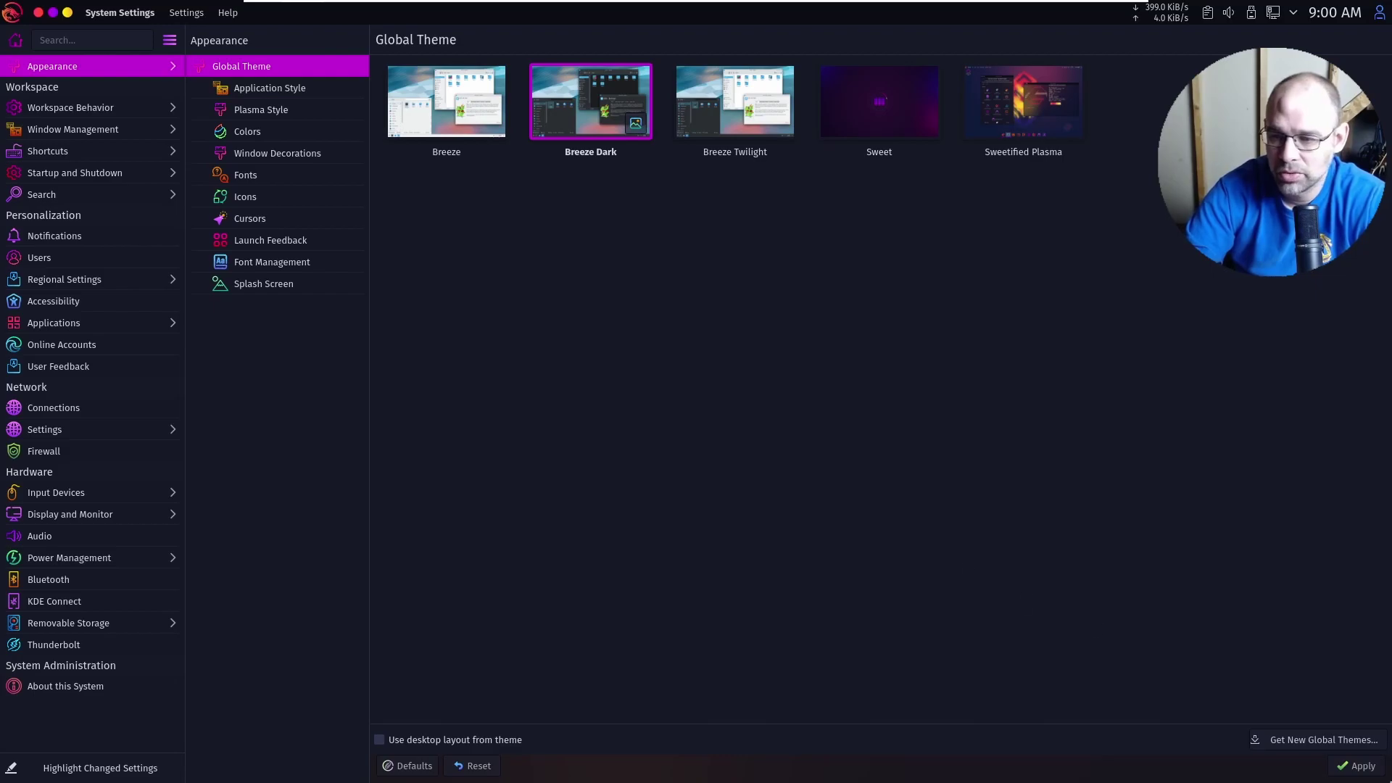
left_click(1356, 765)
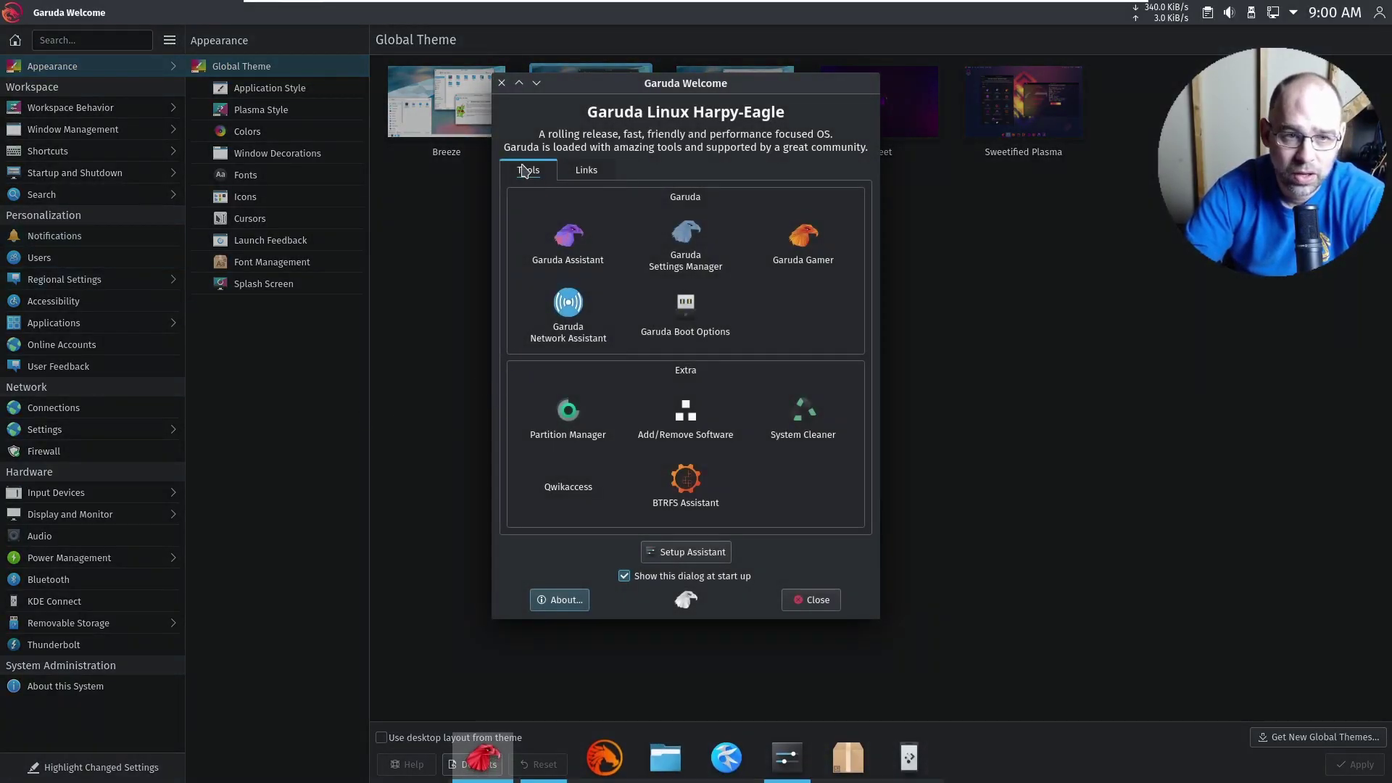
left_click(537, 86)
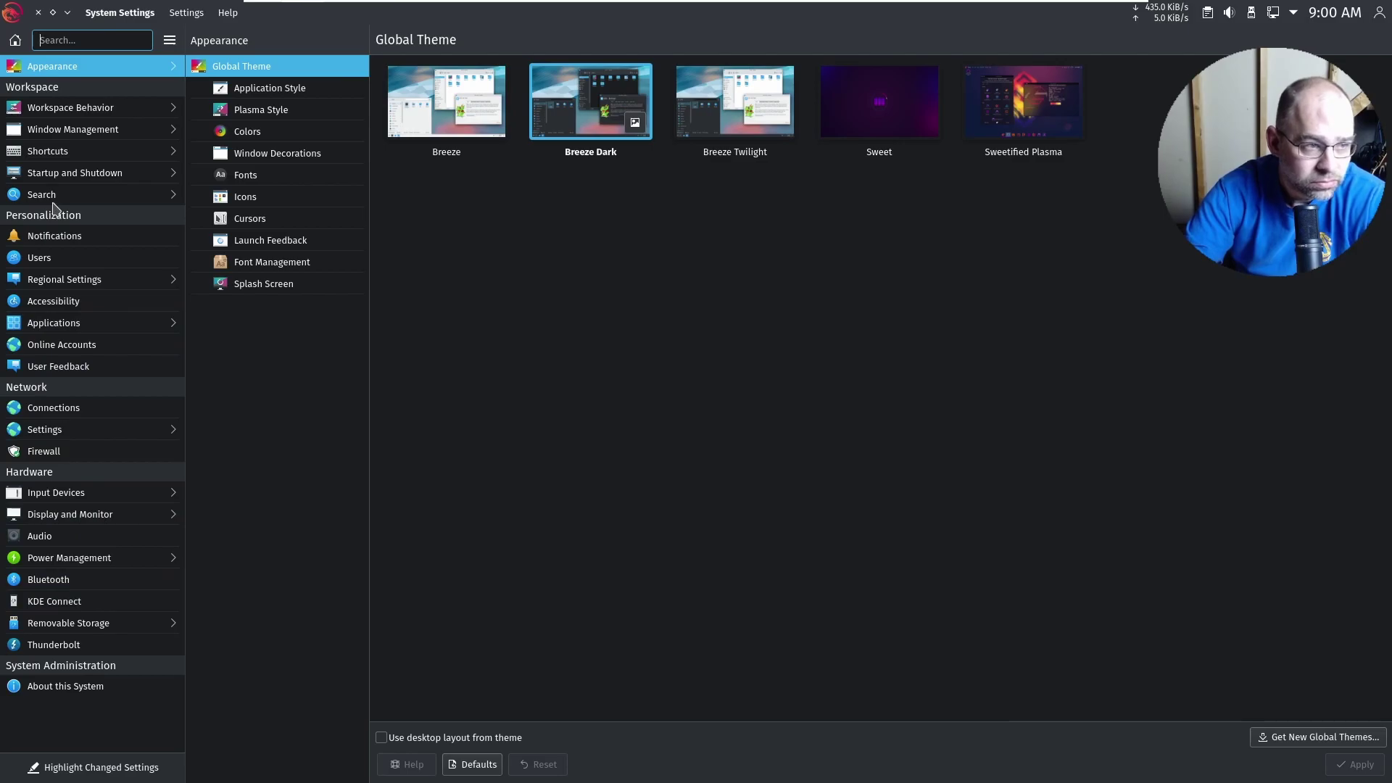
- Look through the Plasma Style, Application Style, Colors and Window Decorations options of the Appearance settings
left_click(288, 119)
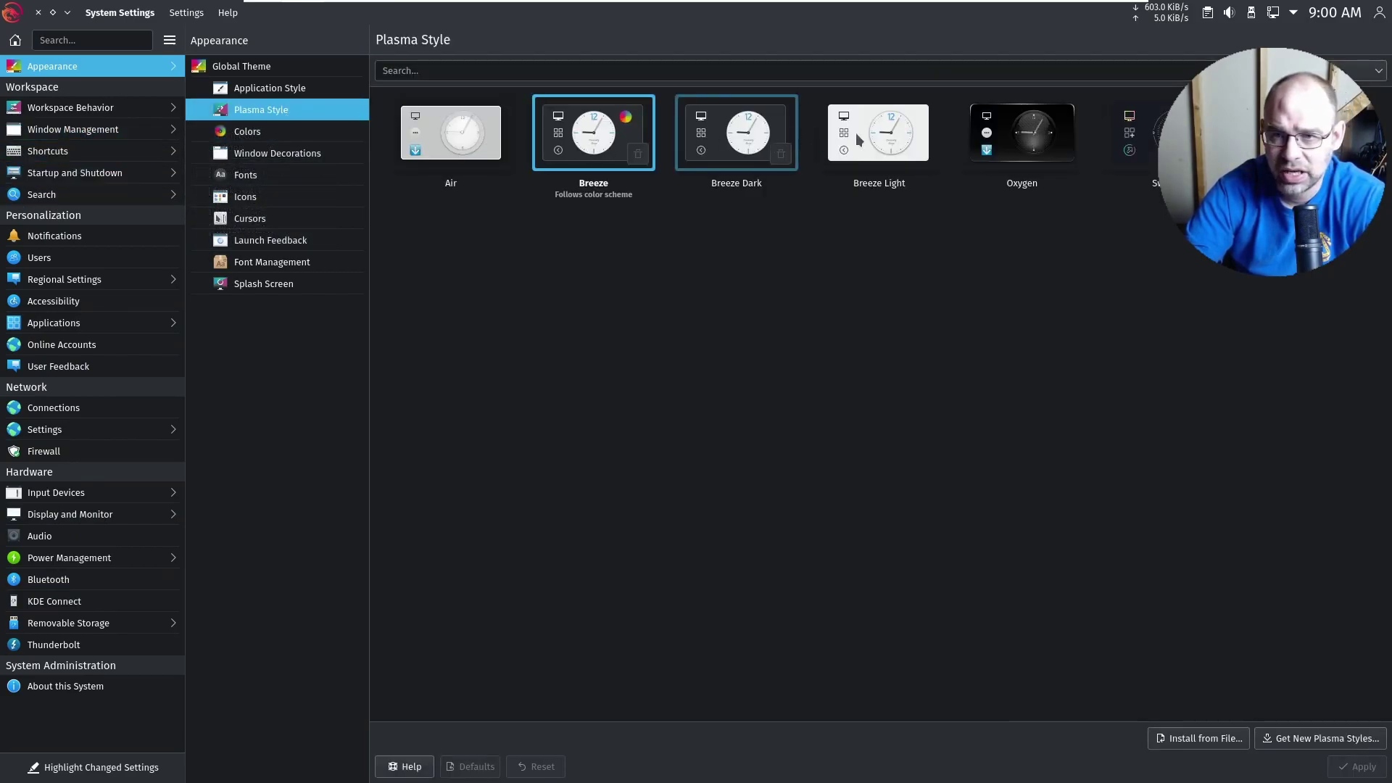
left_click(265, 93)
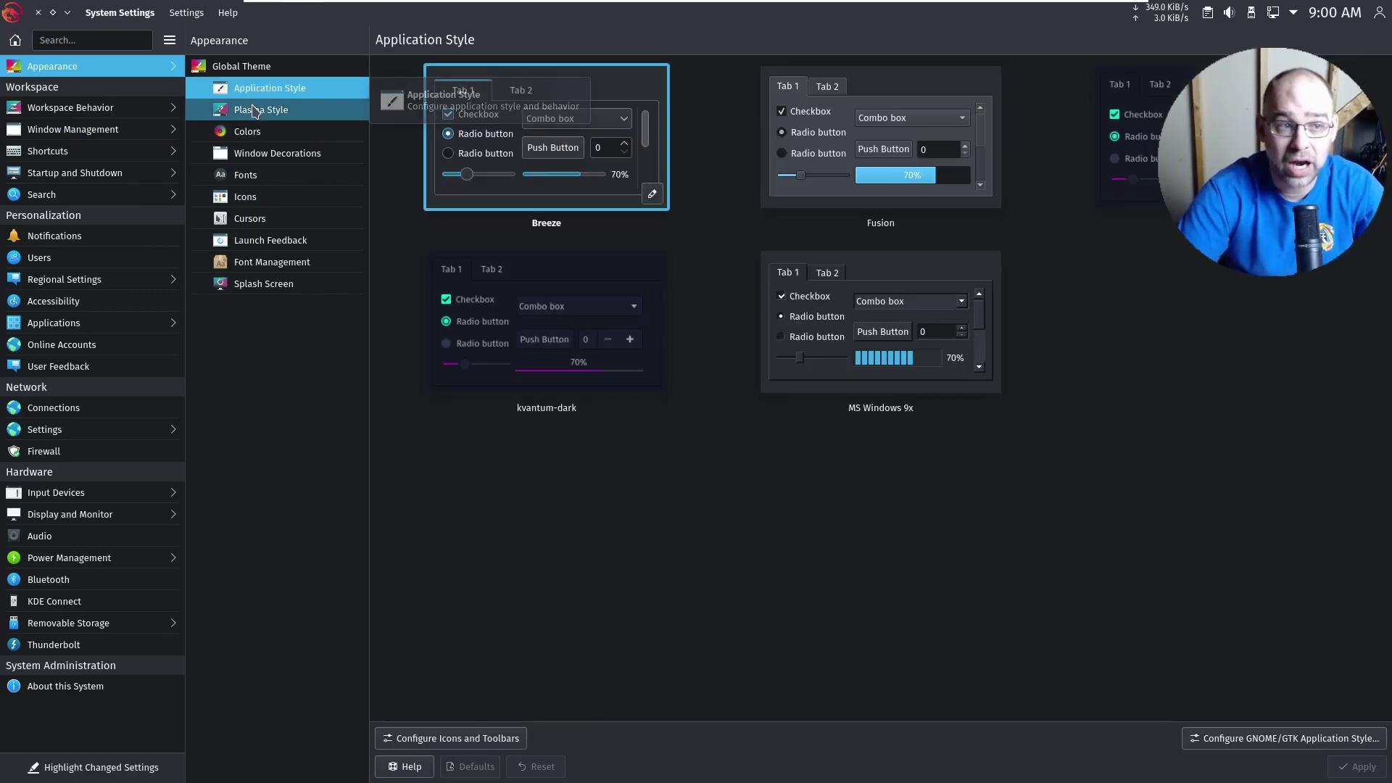
left_click(254, 136)
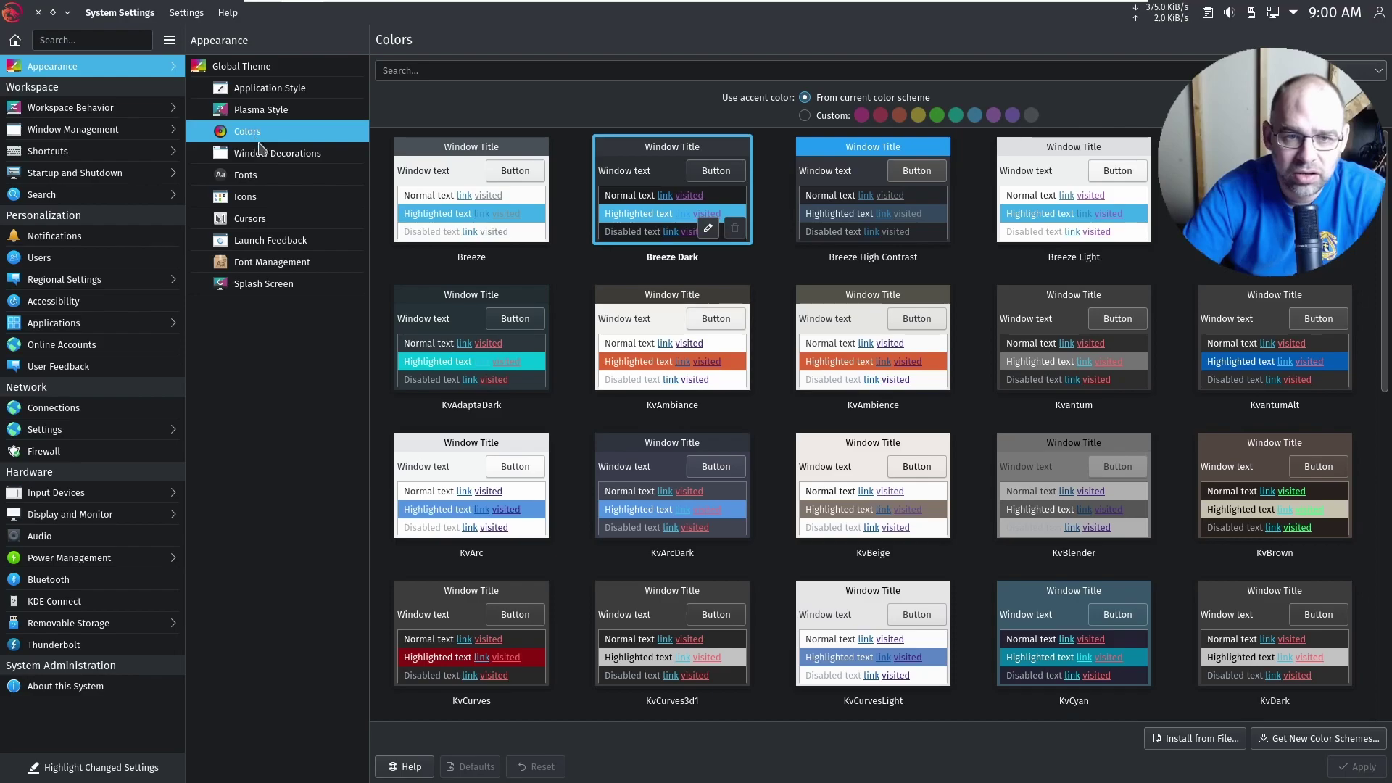
left_click(273, 153)
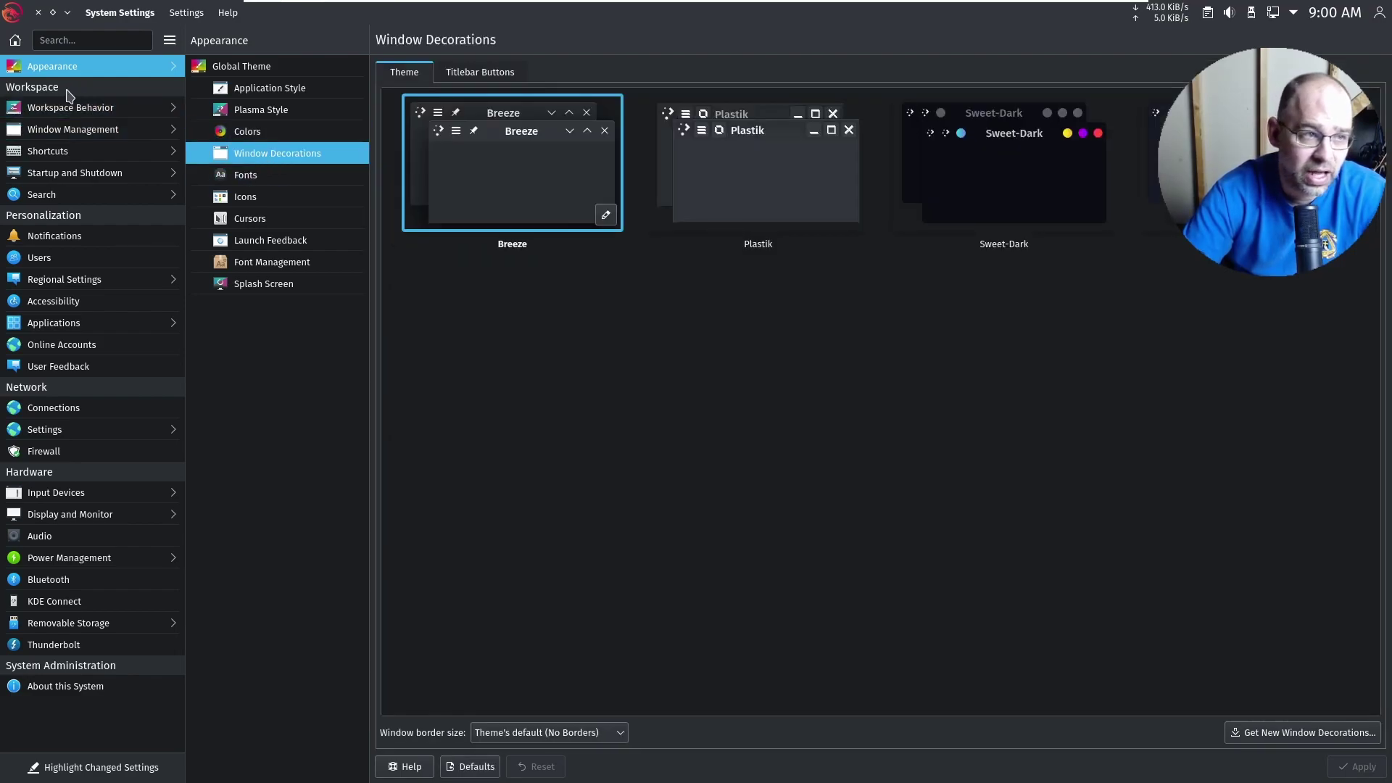
- Look through the Startup and Shutdown, Window Management and Shortcuts settings, and view Dolphin's shortcuts
mouse_move(109, 130)
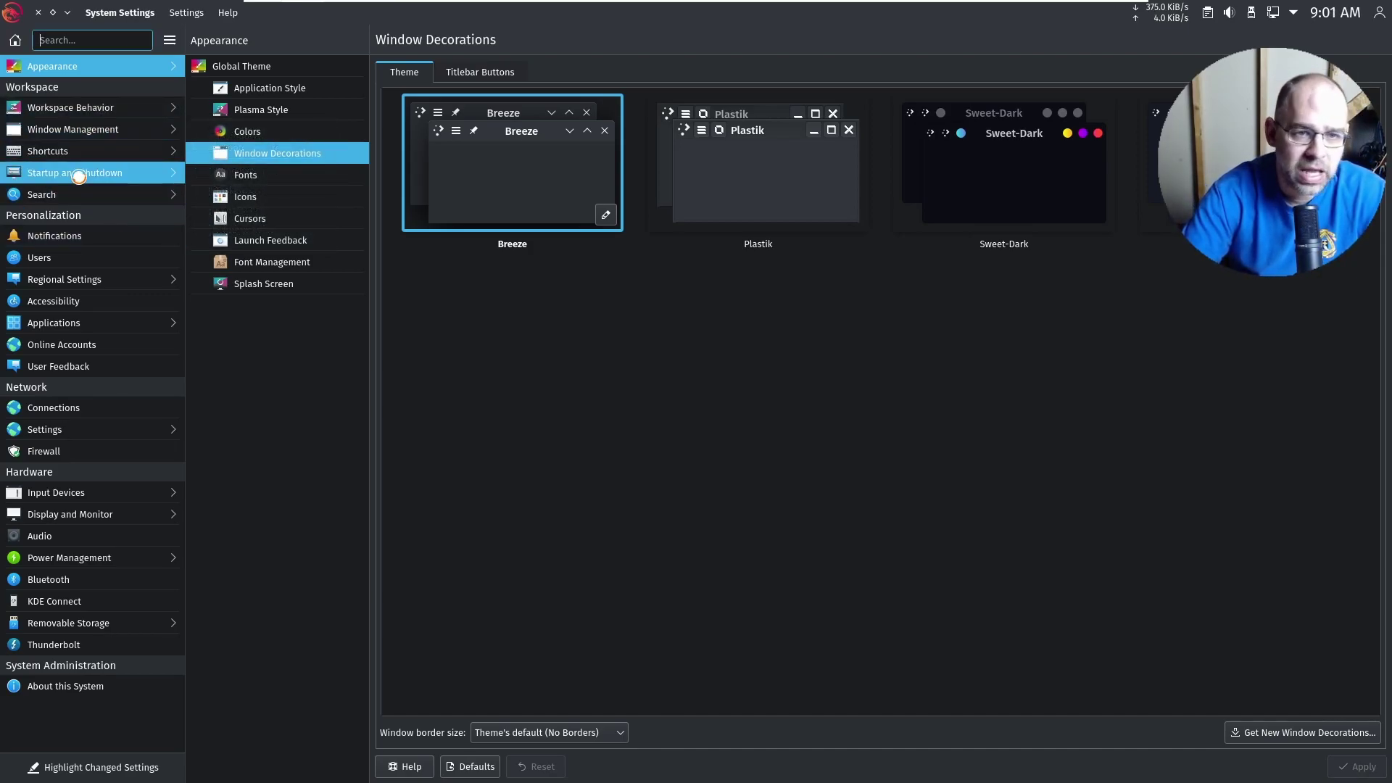
left_click(75, 174)
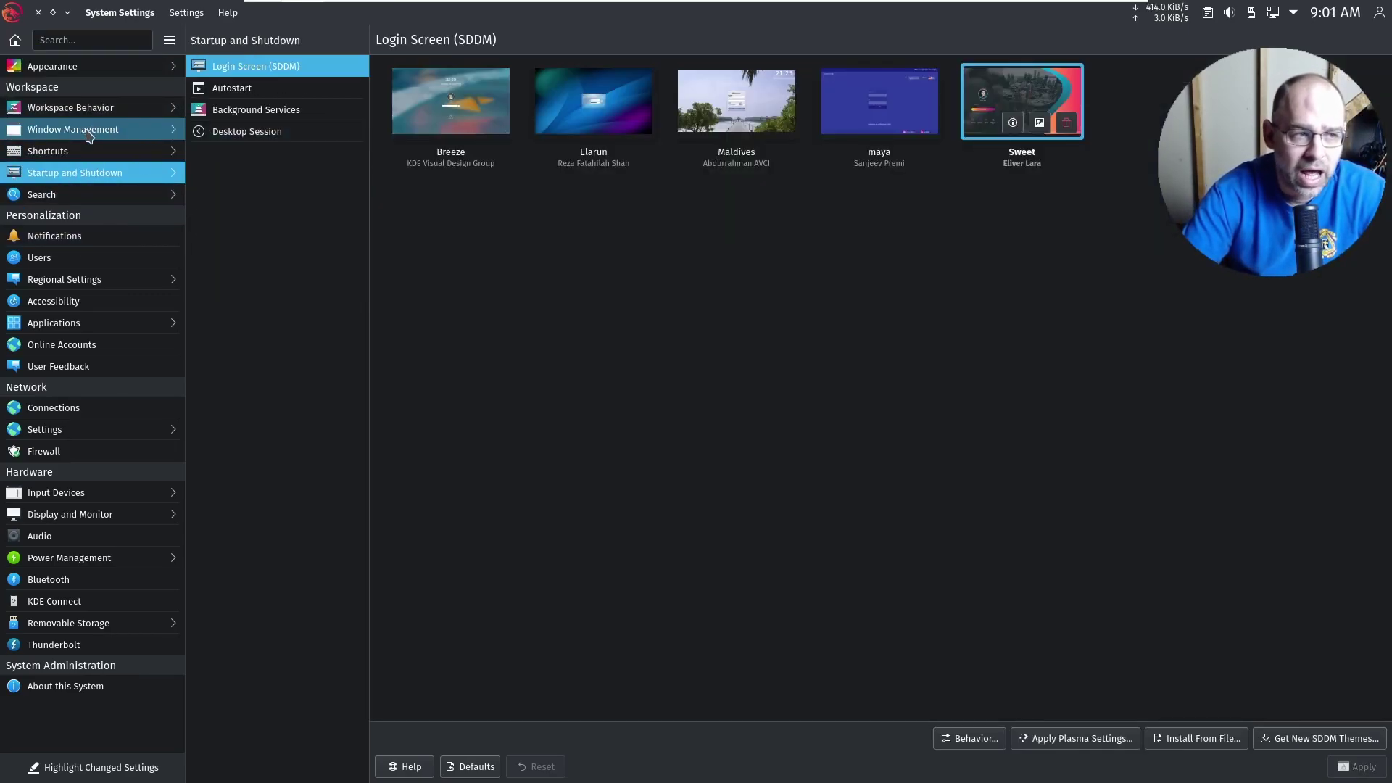
left_click(87, 135)
left_click(112, 158)
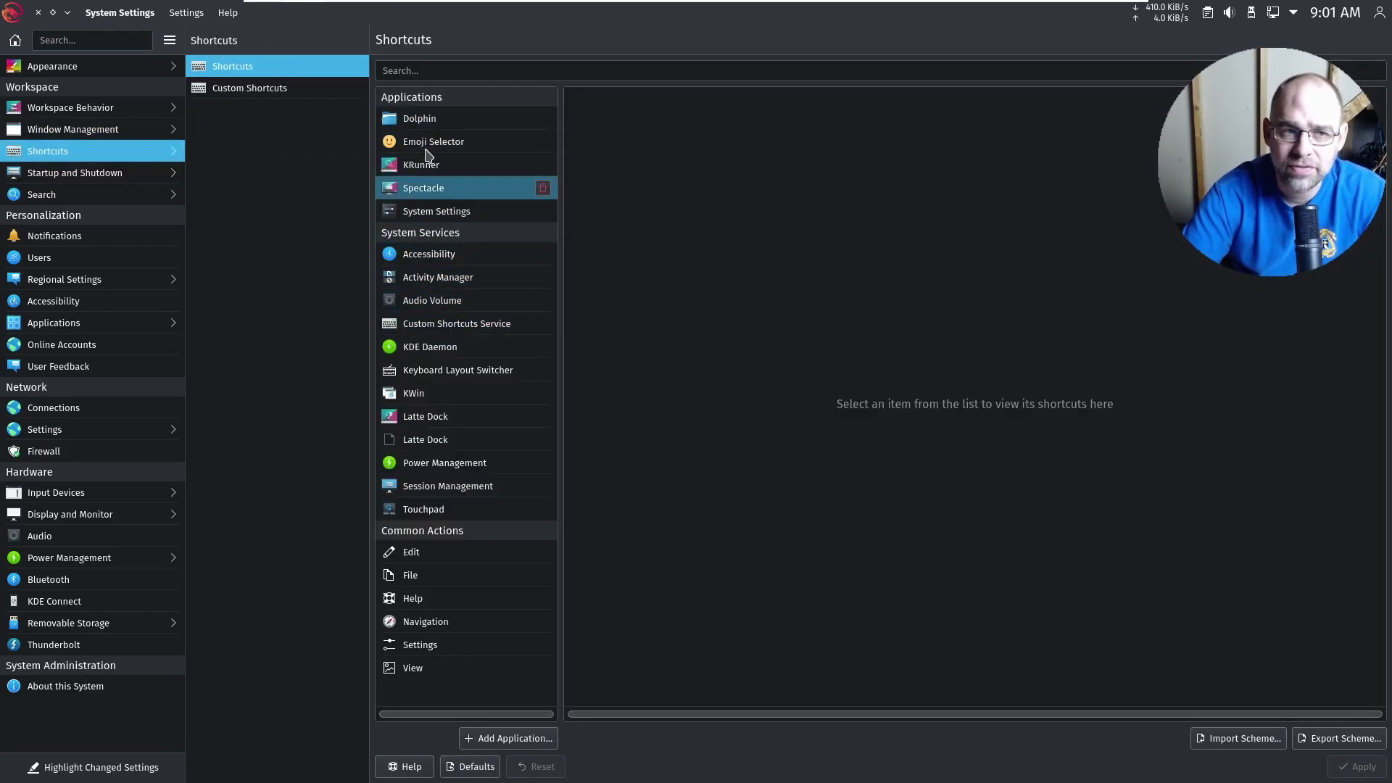
left_click(421, 118)
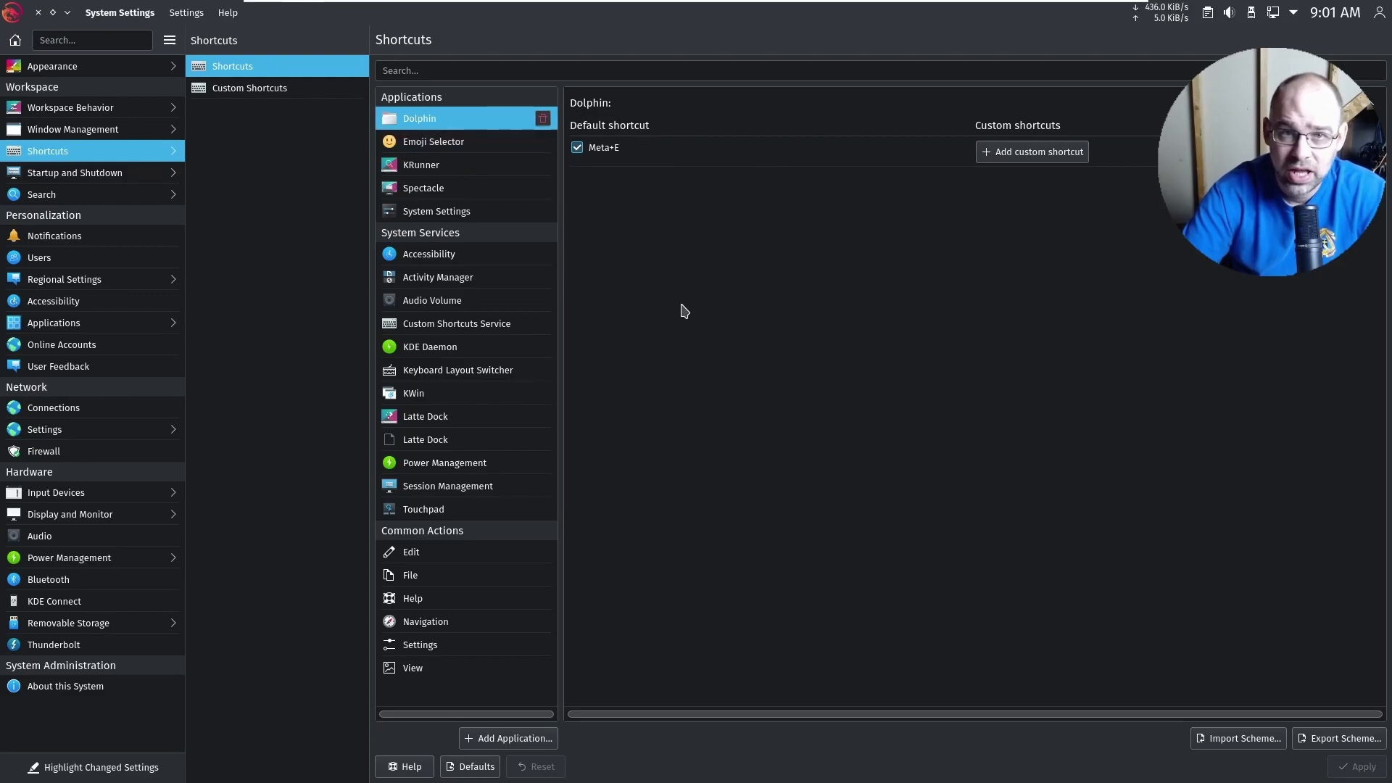
- Close System Settings and open the Dolphin file manager to look over its list of places and devices
left_click(39, 12)
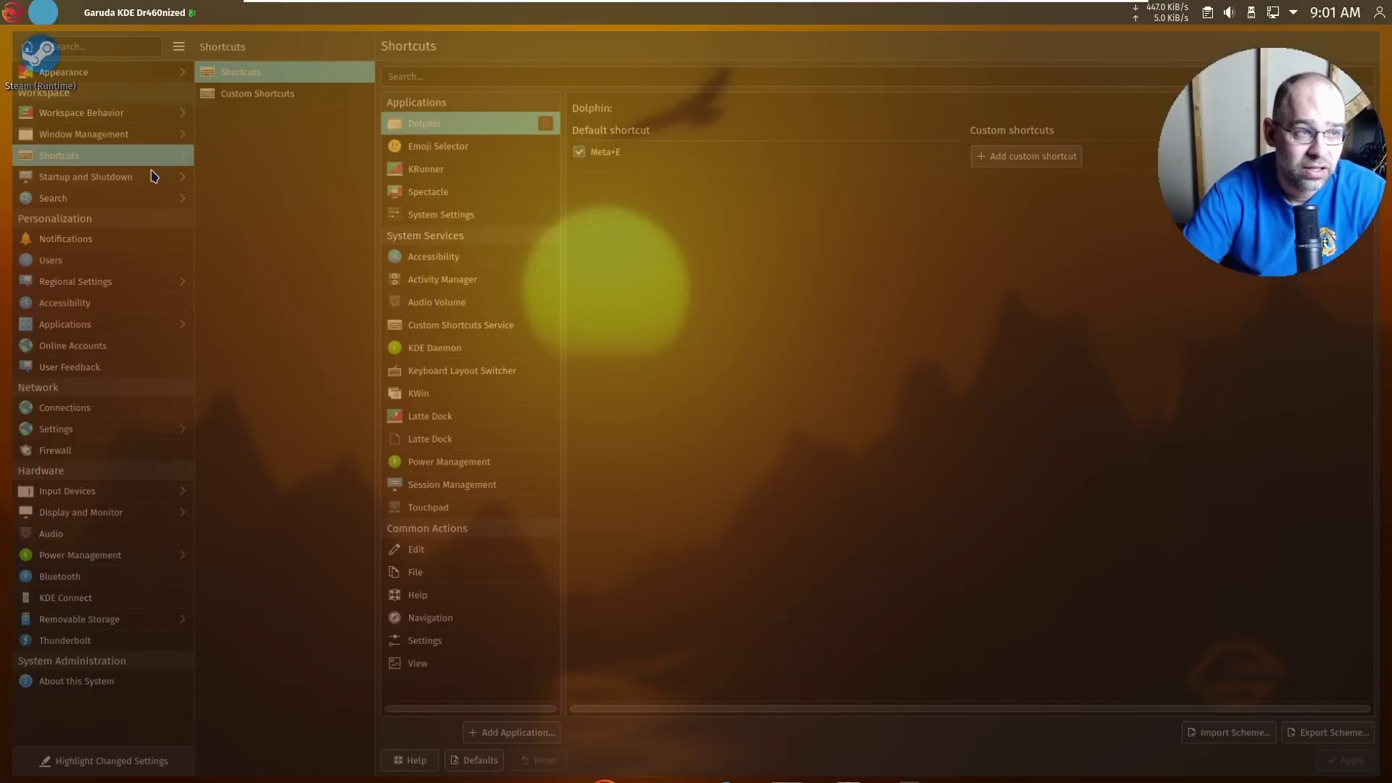
left_click(612, 737)
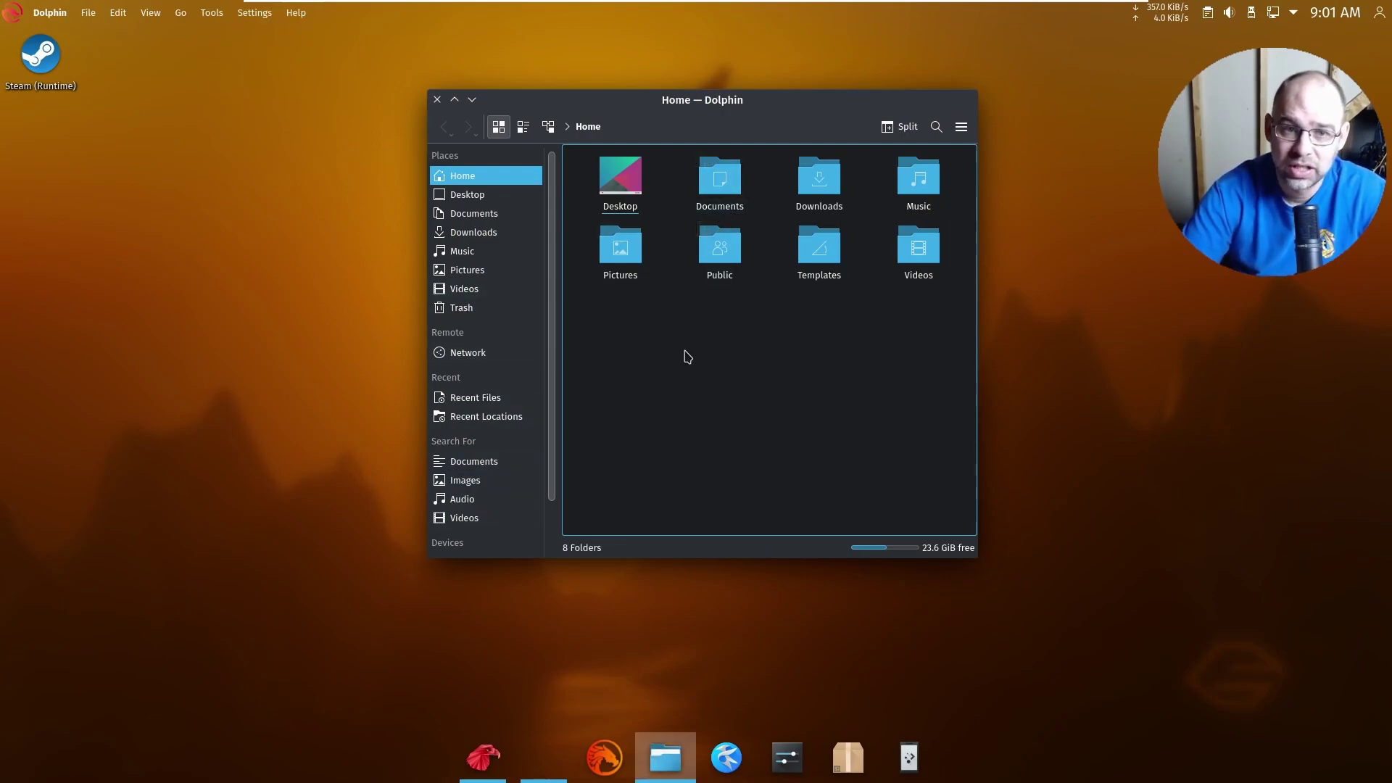
scroll(497, 398, "down", 2)
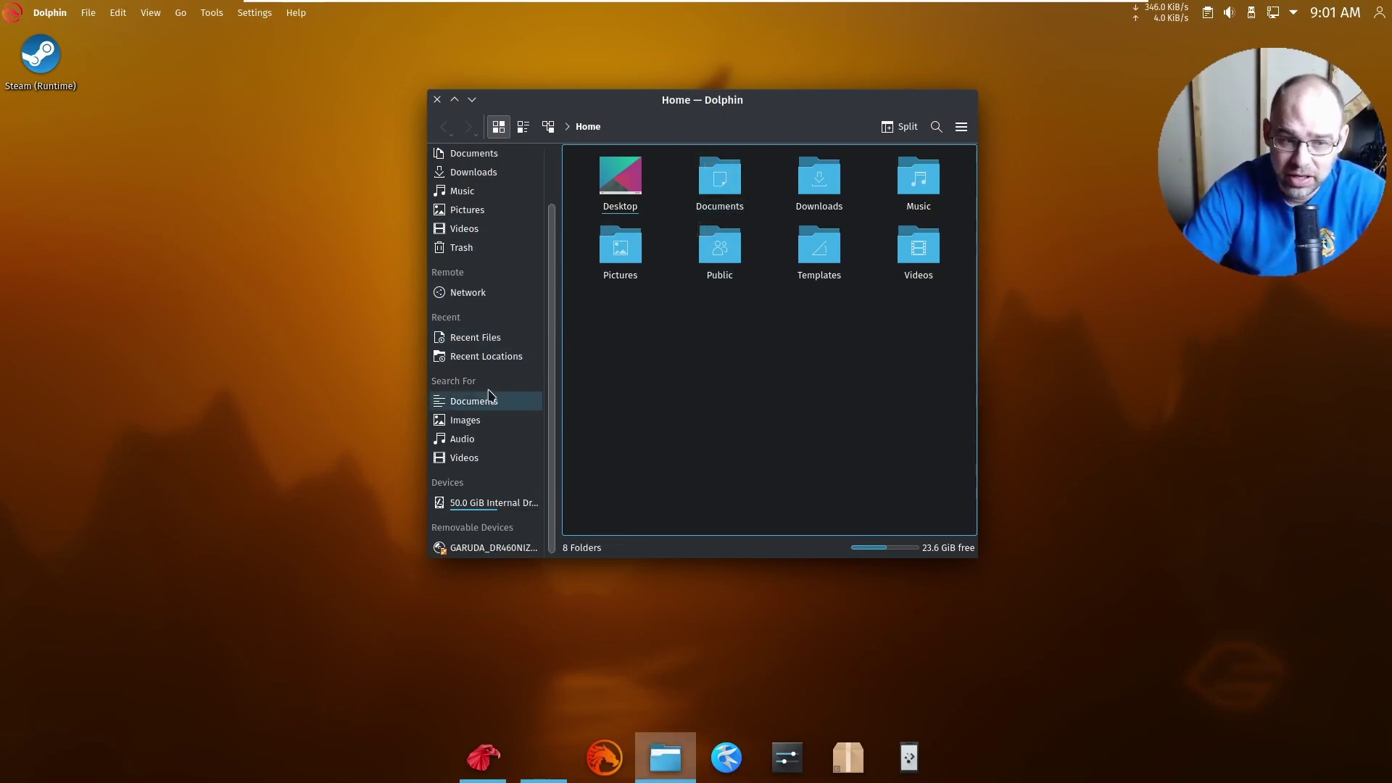
left_click_drag(555, 370, 559, 262)
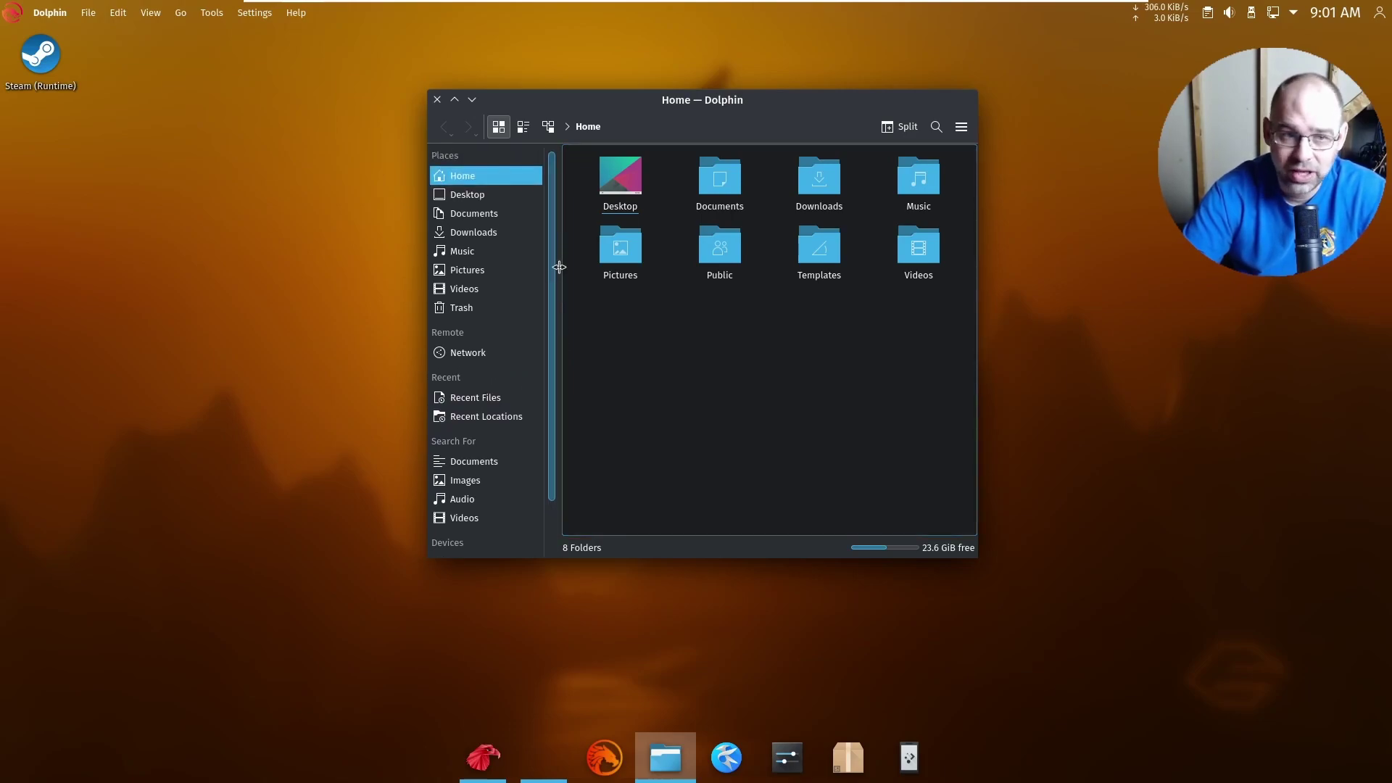
- Browse the Desktop, Documents, Pictures and Music folders in the file manager
left_click(482, 195)
left_click(485, 214)
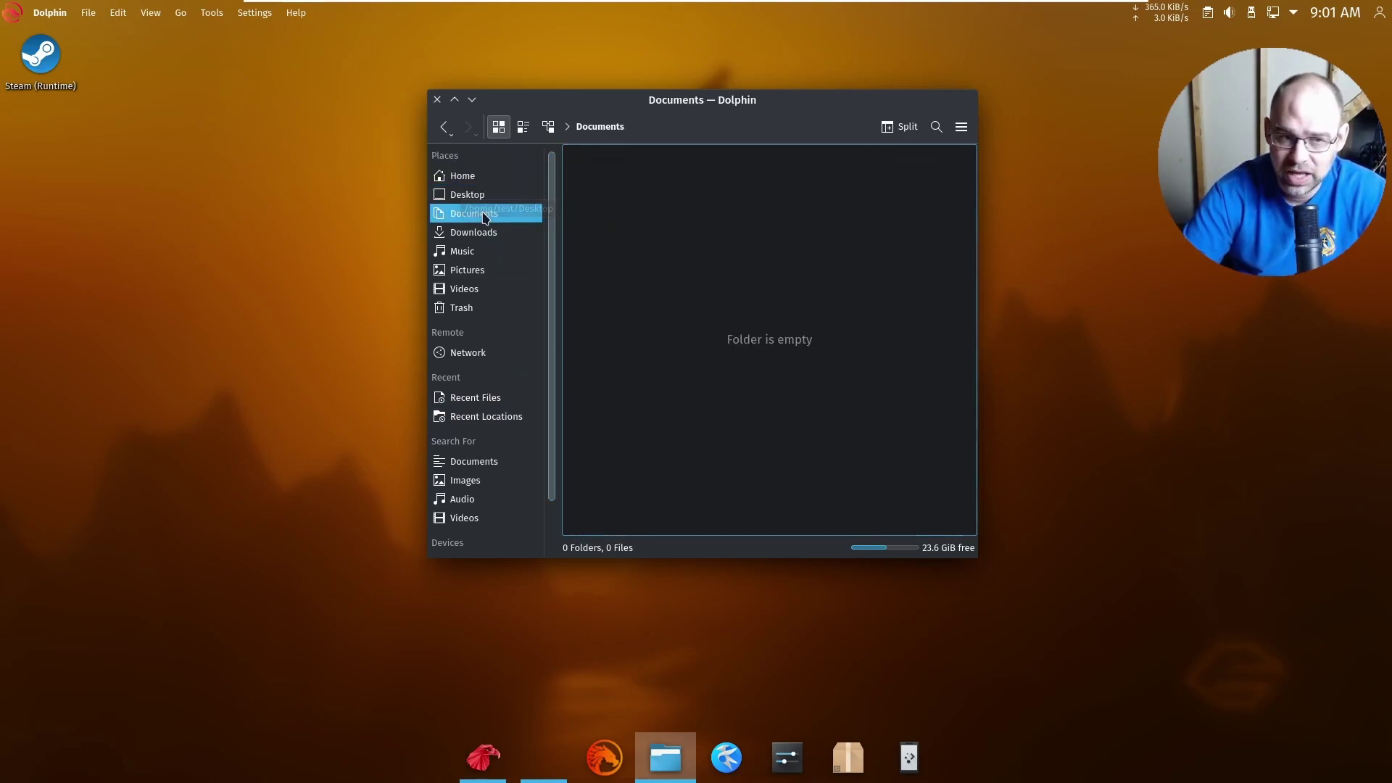
left_click(488, 240)
left_click(469, 270)
left_click(466, 250)
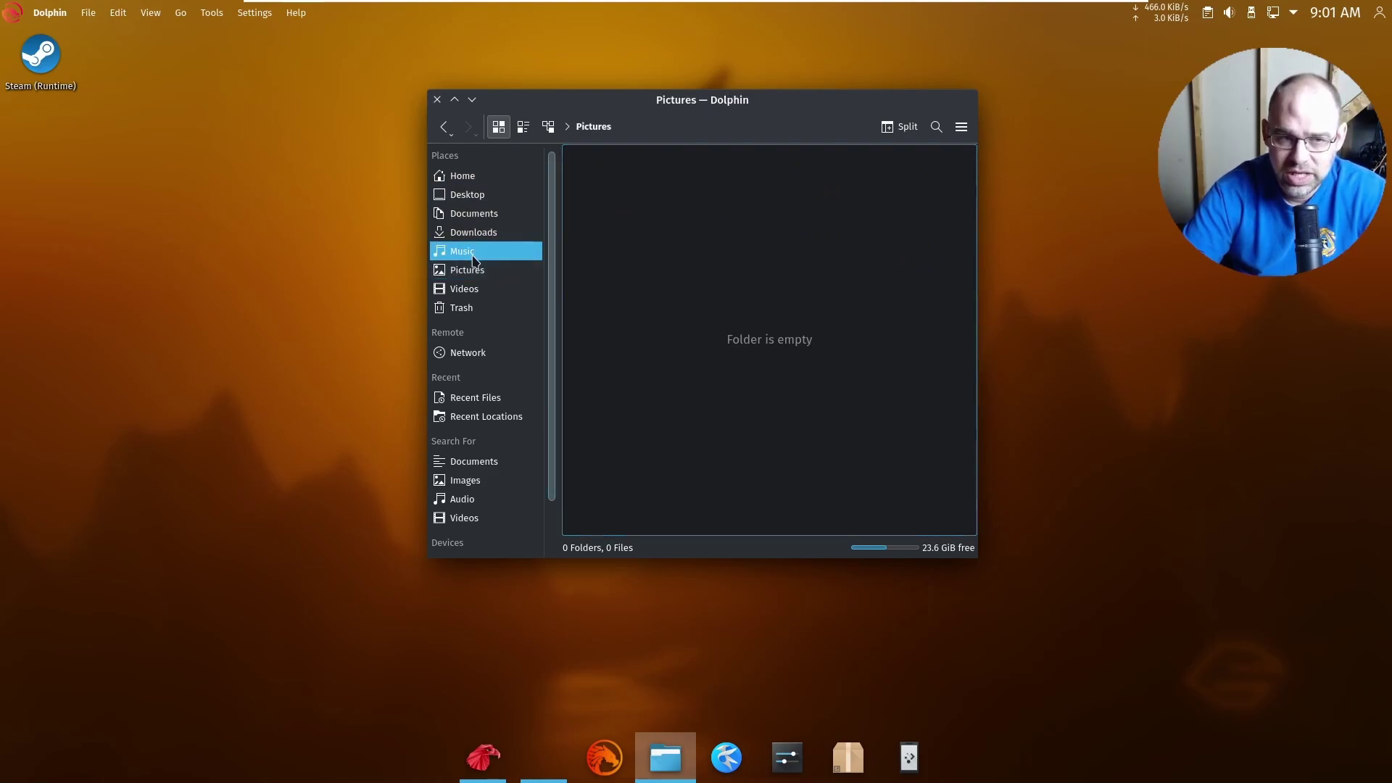
- Browse the Videos and Home folders in the file manager, and close Dolphin
left_click(465, 289)
left_click(464, 176)
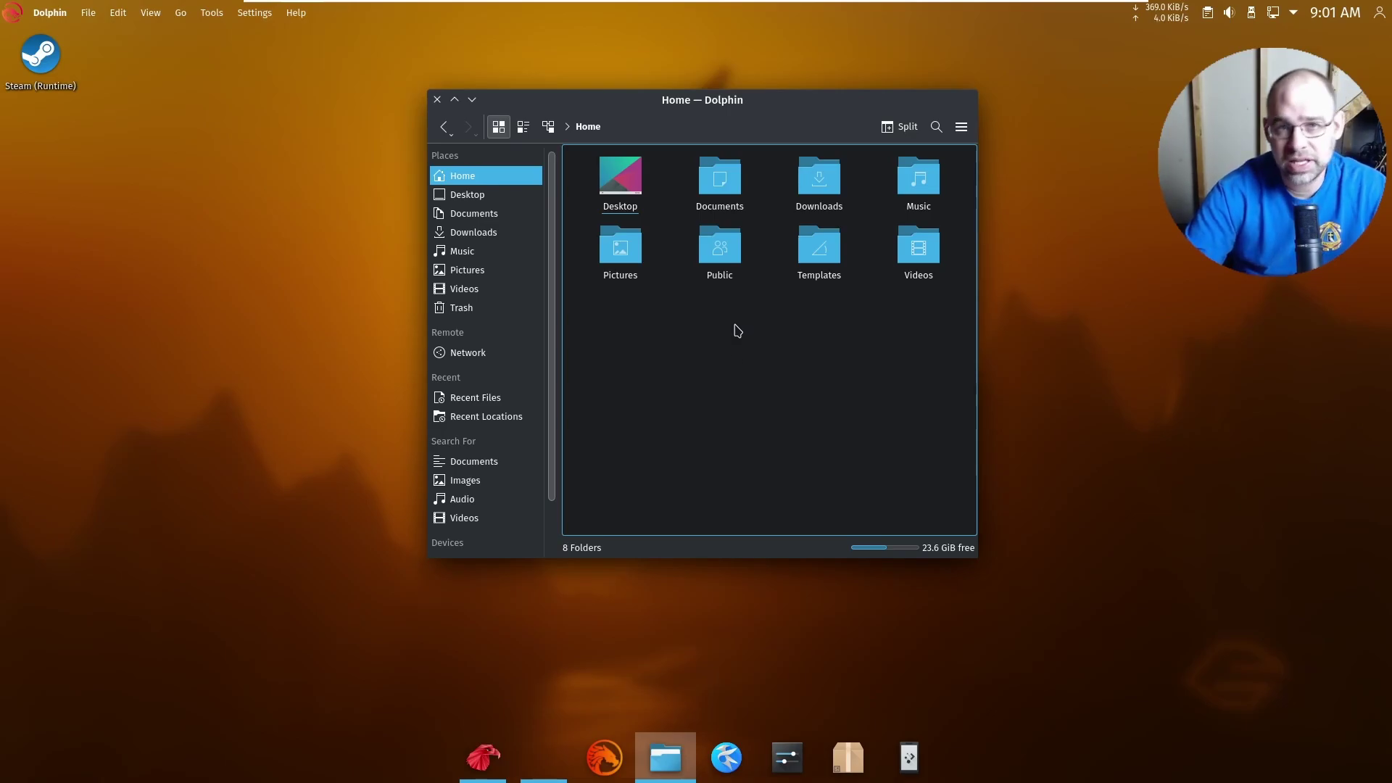
left_click(437, 100)
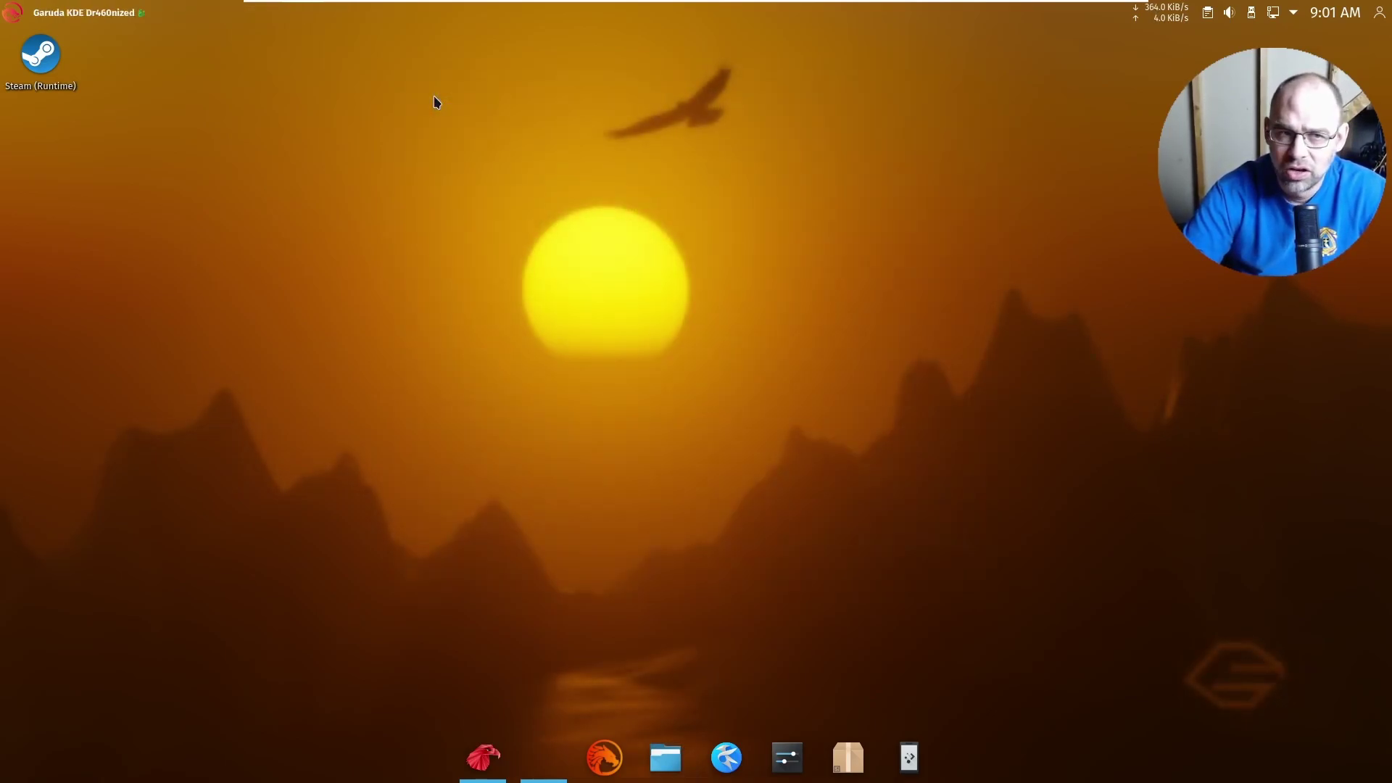
- Open the desktop wallpaper configuration, maximize its window and choose the Garuda Bateleur wallpaper
right_click(863, 339)
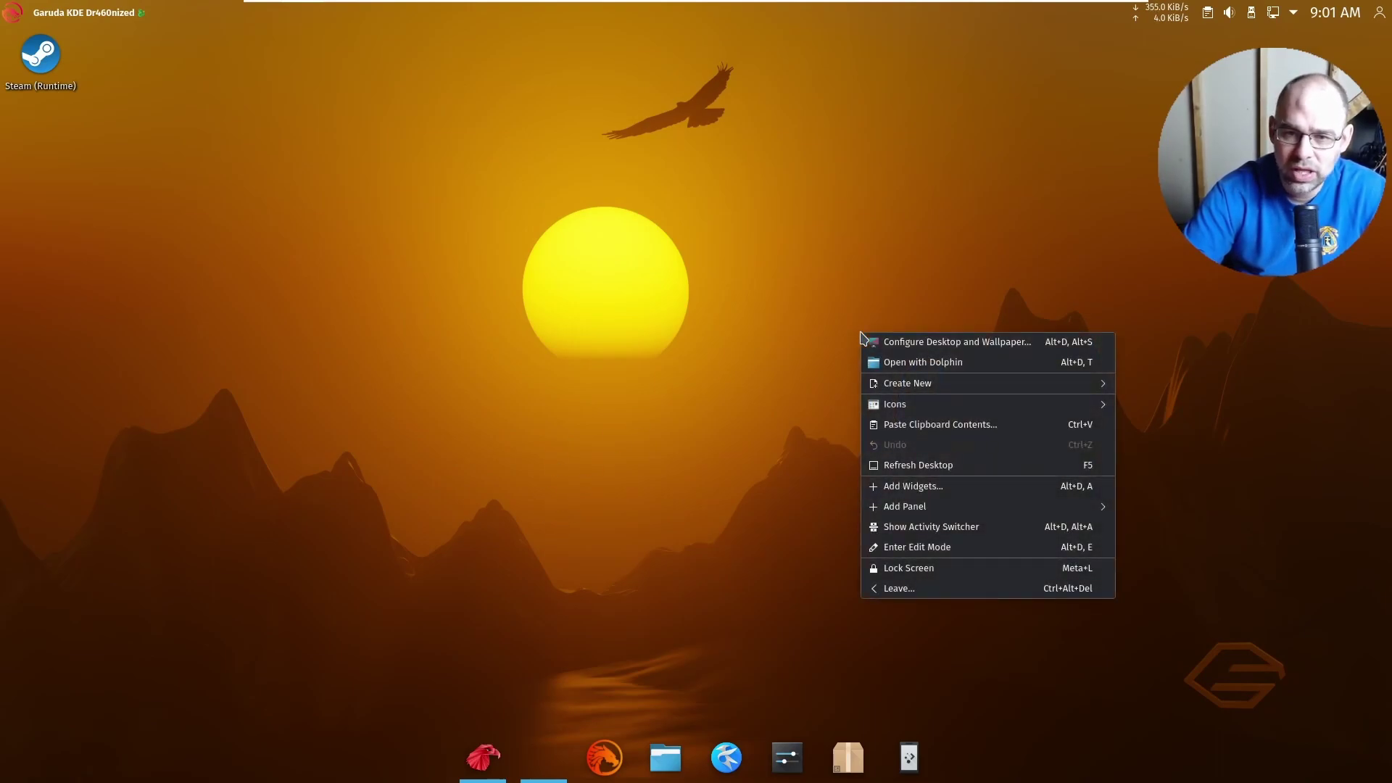
left_click(976, 341)
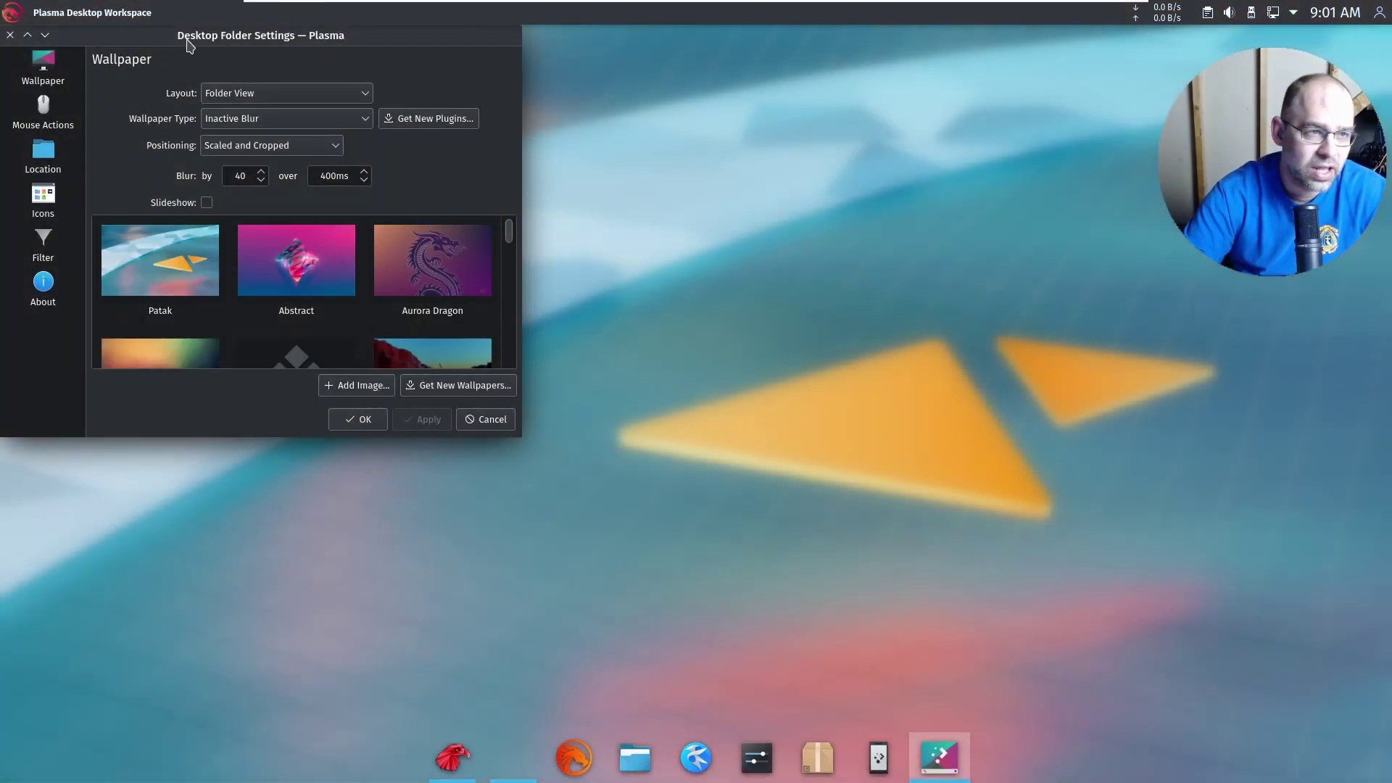
left_click_drag(188, 45, 178, 207)
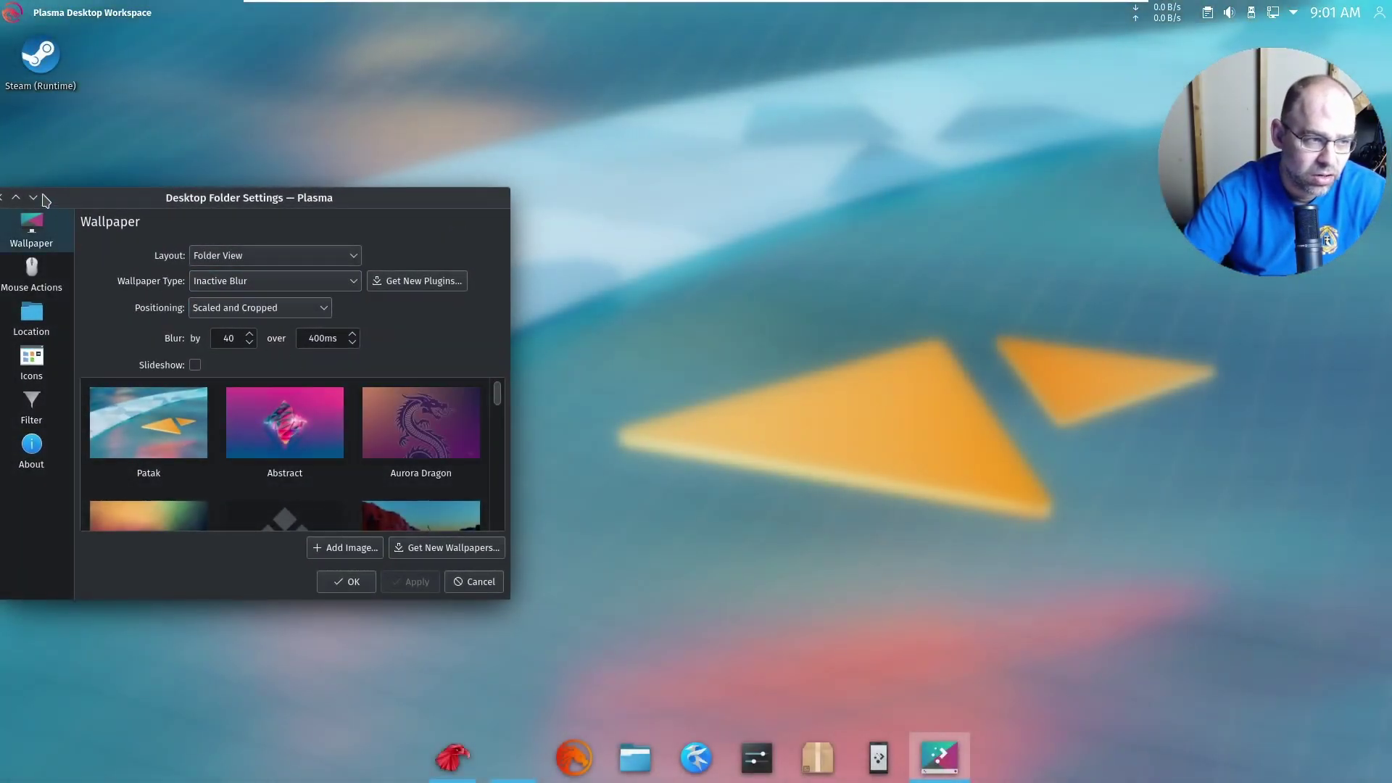
left_click(16, 196)
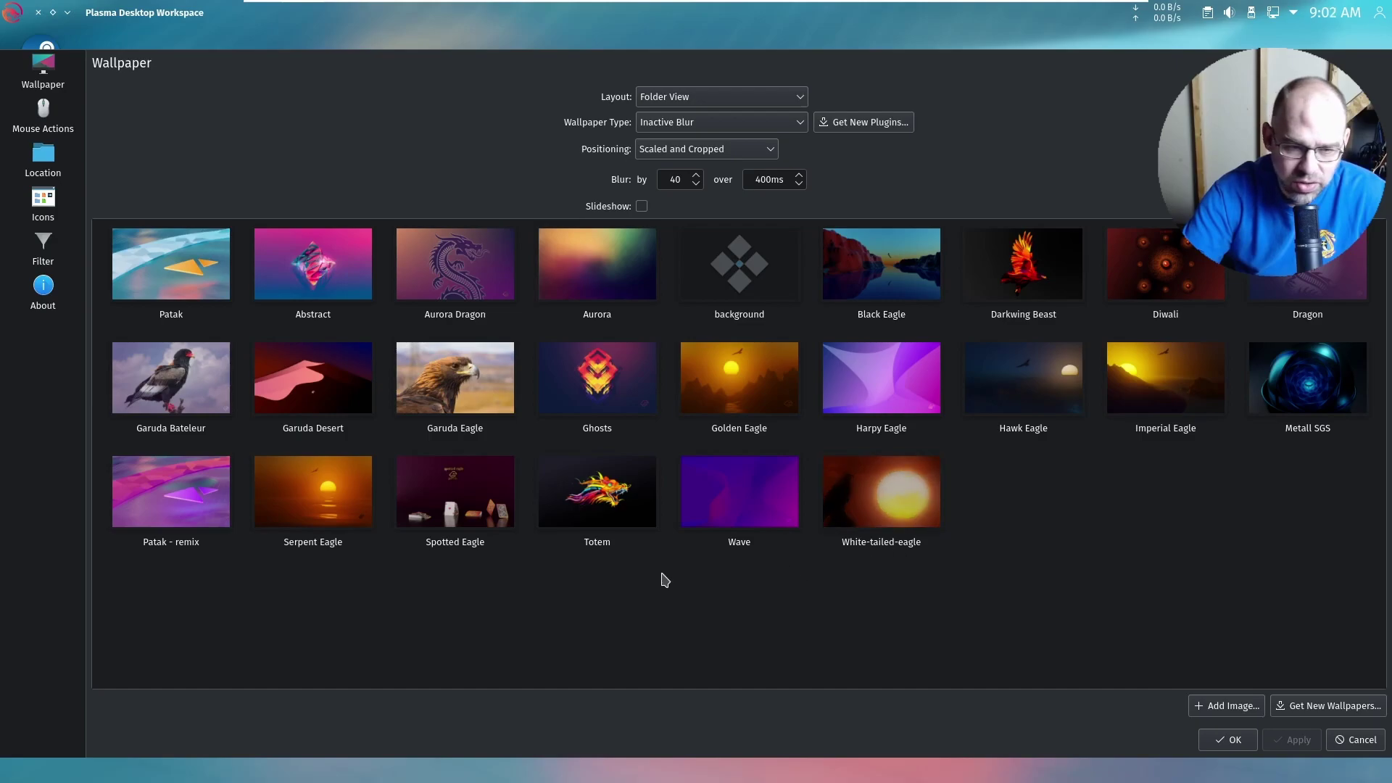
left_click(159, 393)
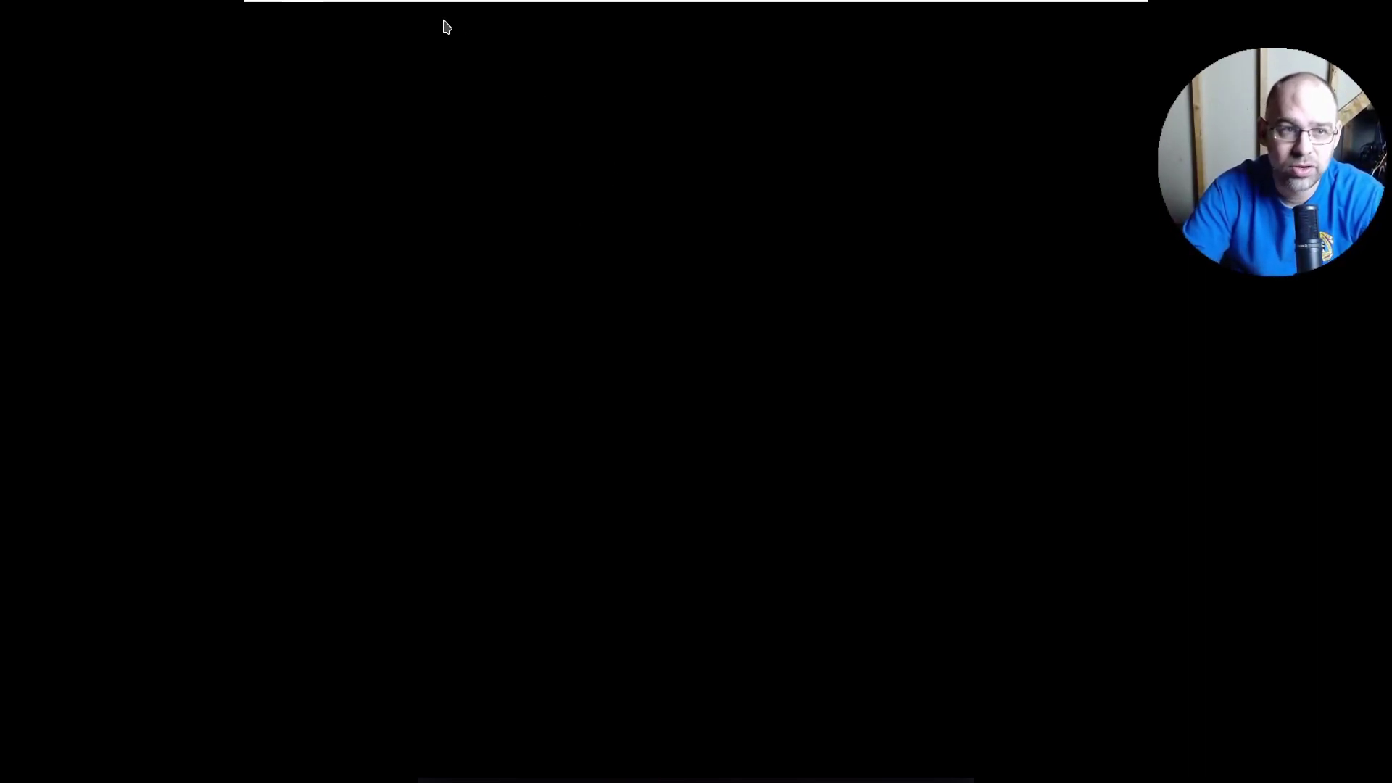
- Restart the Garuda virtual machine through the virtual machine player and minimize the Garuda Welcome window at the desktop
mouse_move(406, 1)
left_click(312, 9)
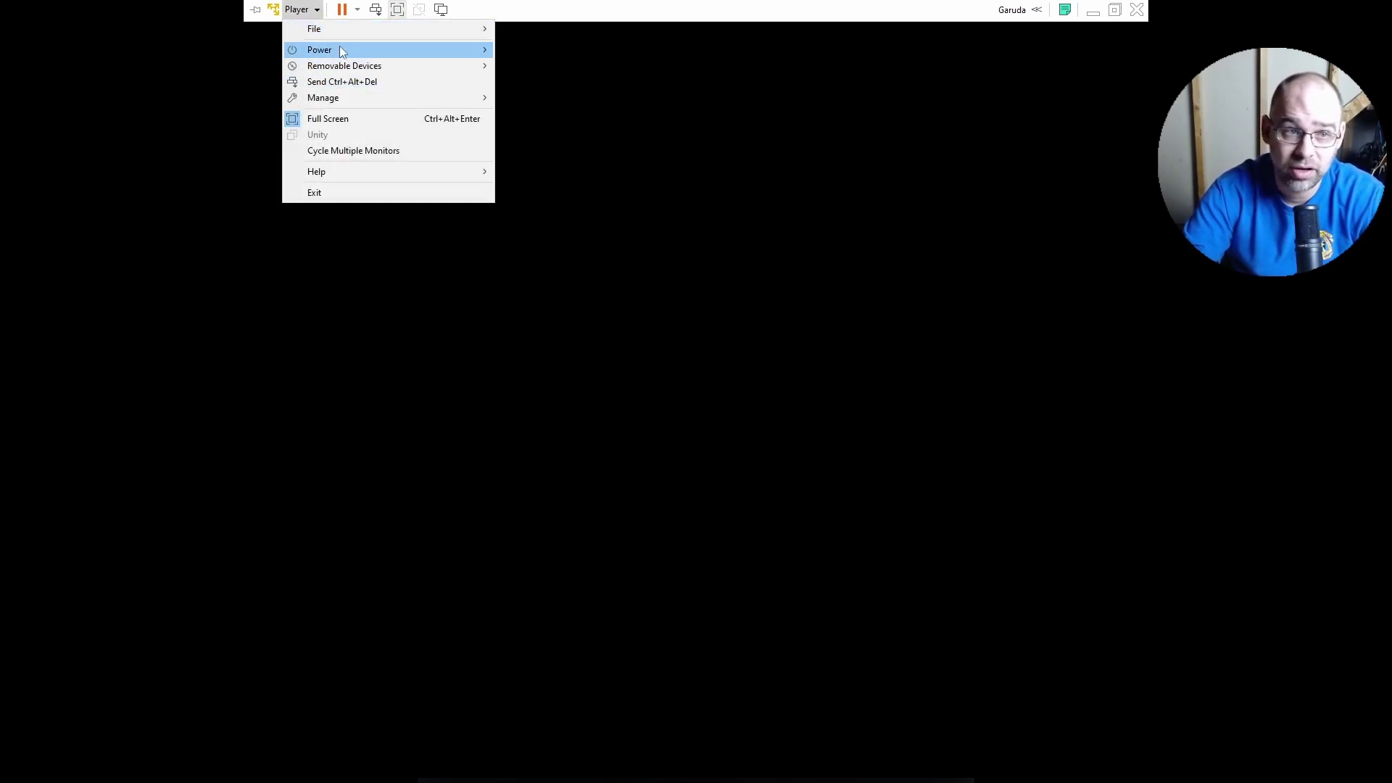
mouse_move(341, 49)
left_click(547, 96)
left_click(728, 423)
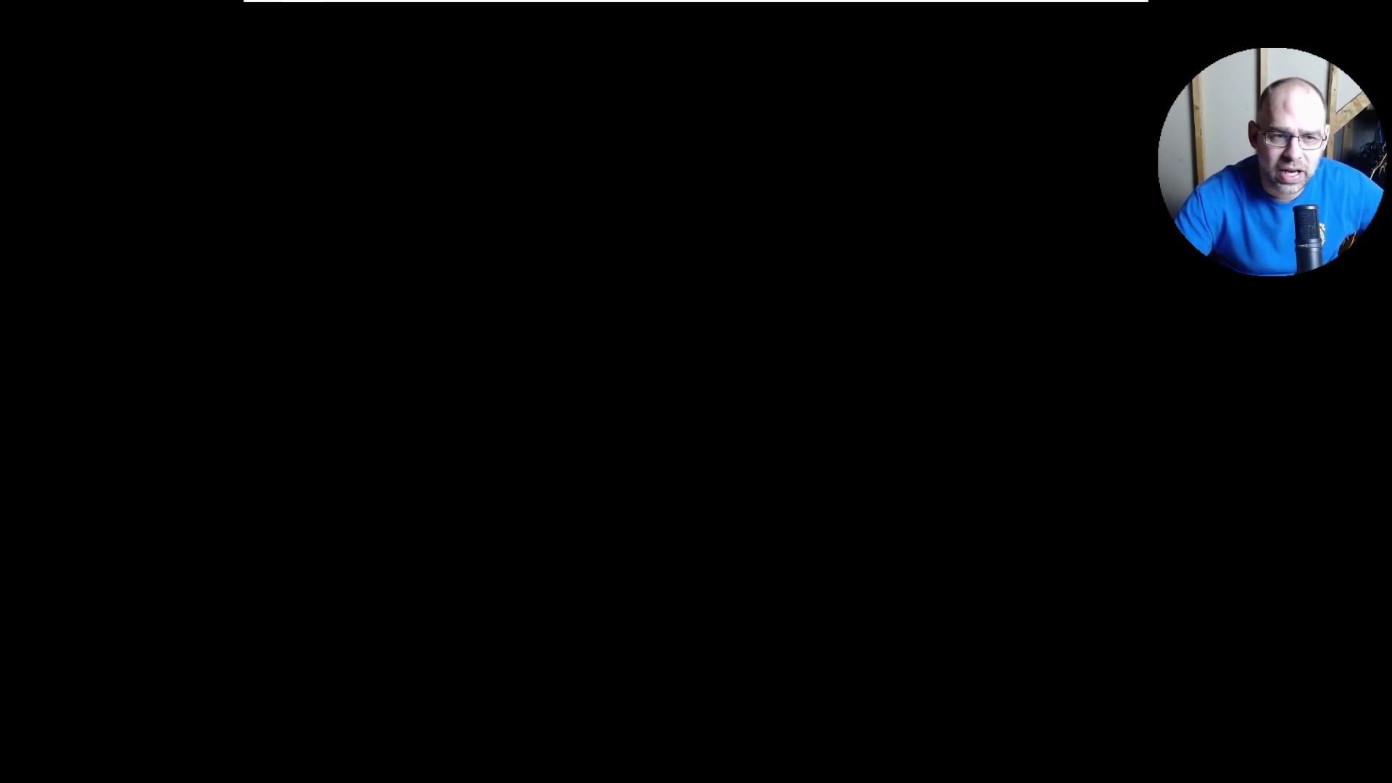
key("Return")
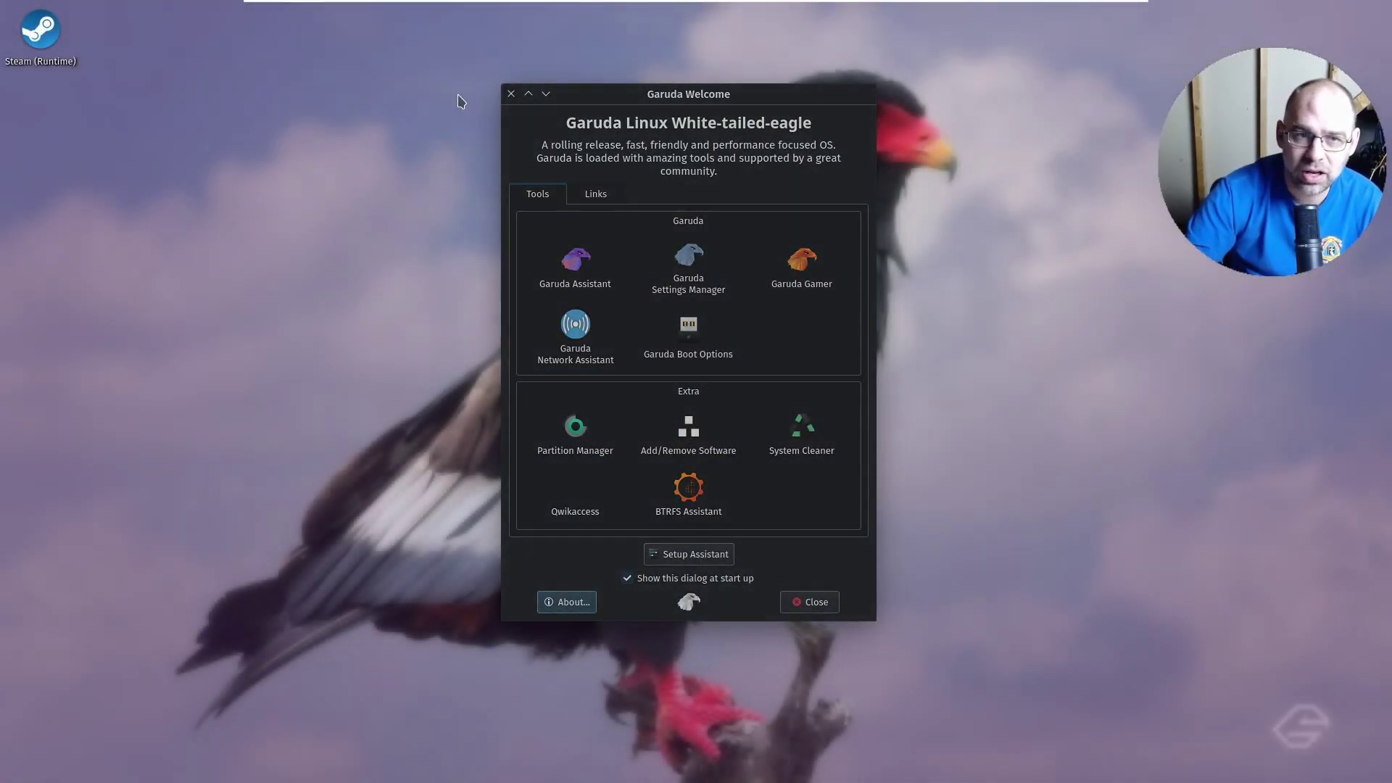
left_click(548, 91)
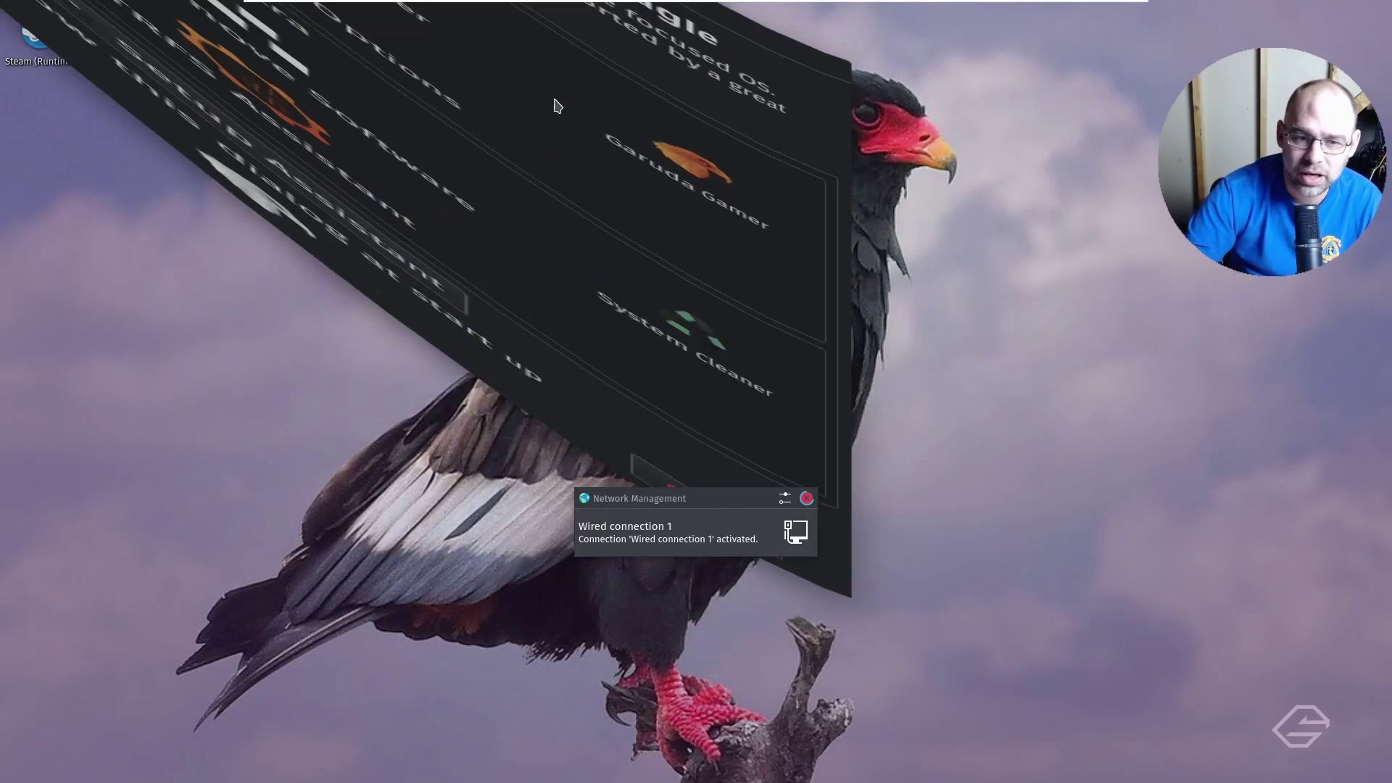